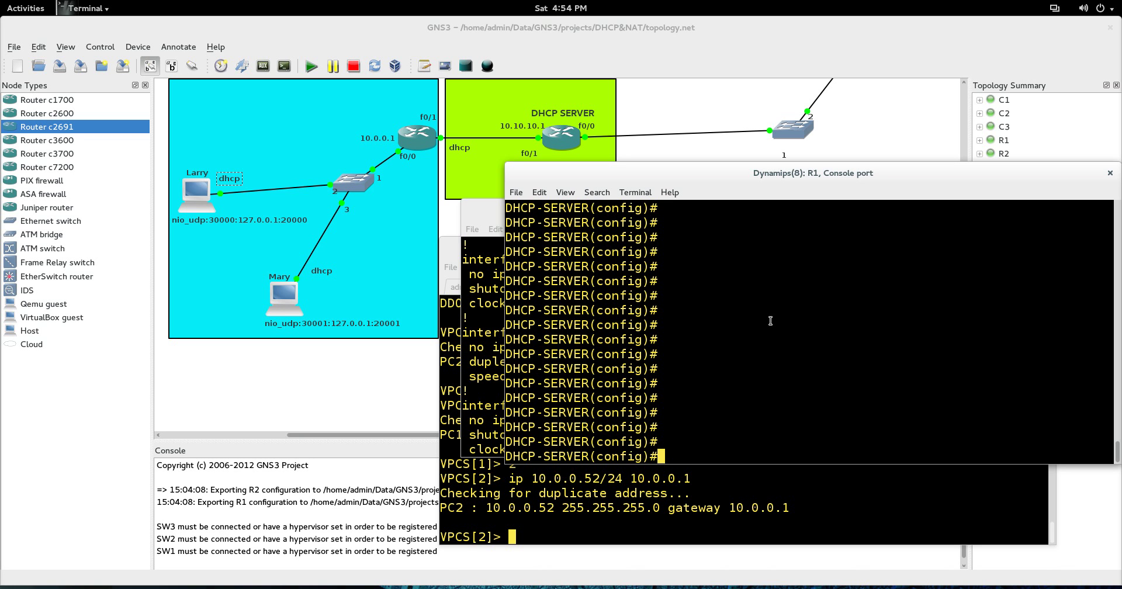
On R1 create DHCP pool TOLAN with network 10.10.10.0 255.255.255.0 and default router 10.10.10.1
{"action": "type", "text": "ip dhcp pool TOLAN"}
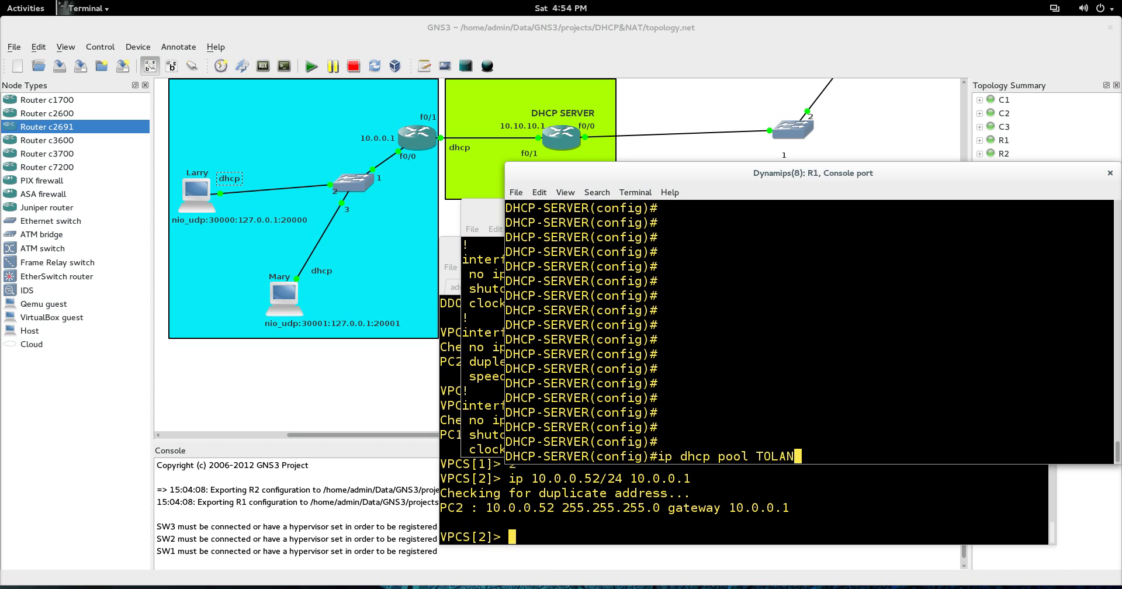
{"action": "key", "text": "Return"}
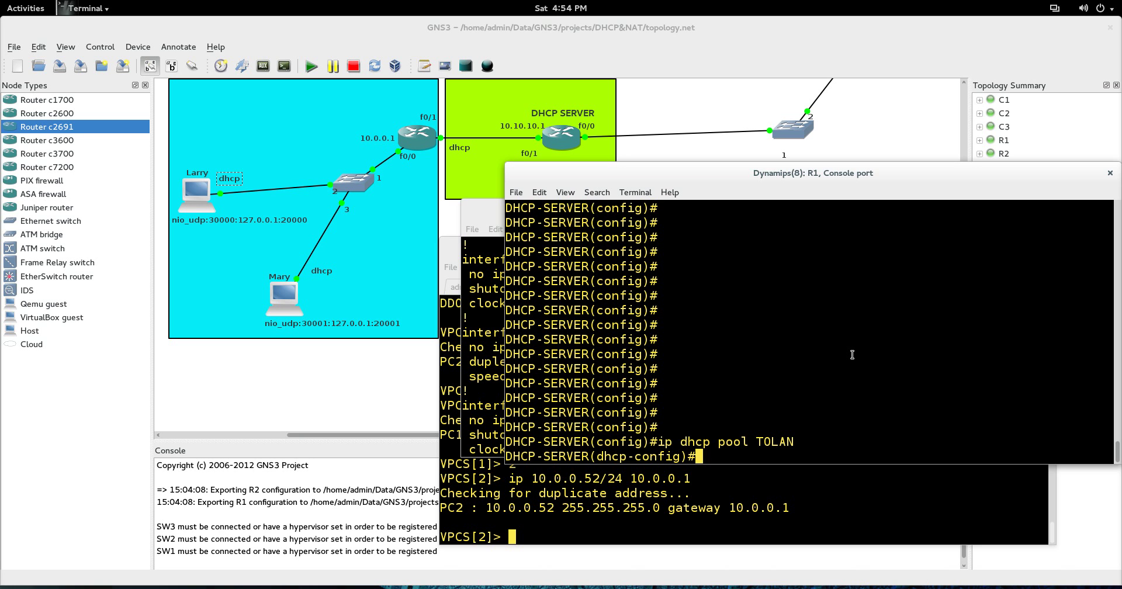
{"action": "type", "text": "network 10.10.10."}
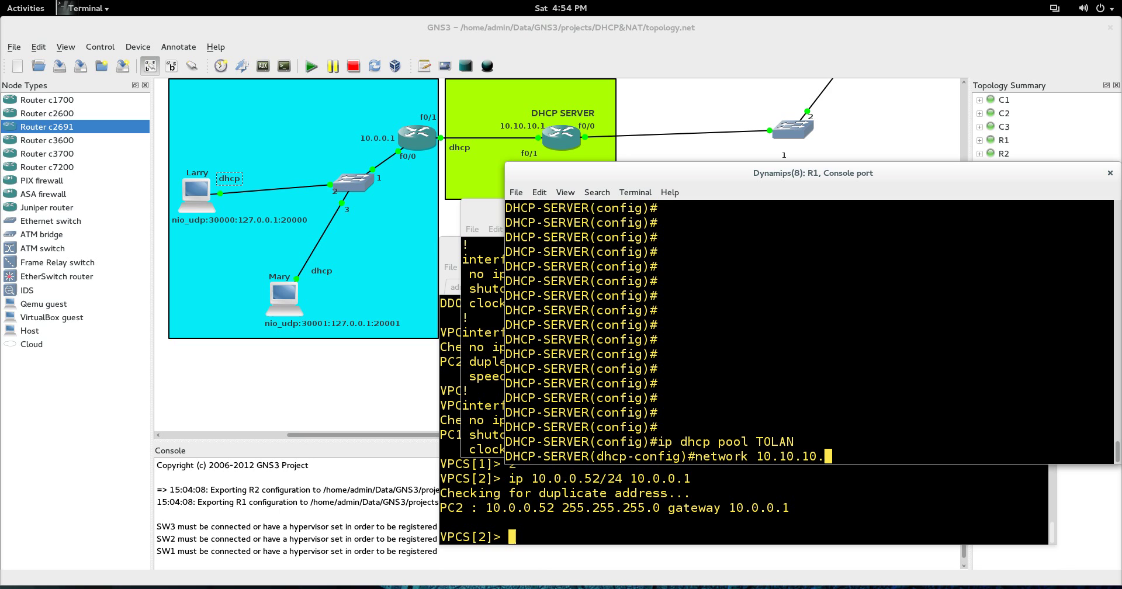
{"action": "type", "text": "0 255.255.255.0"}
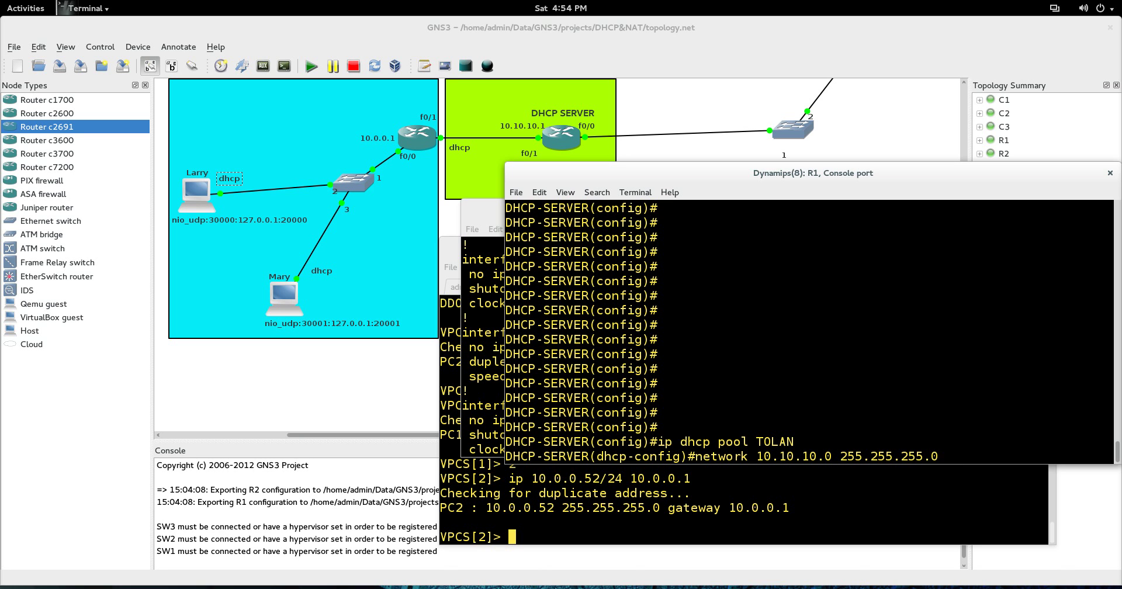
{"action": "key", "text": "Return"}
{"action": "type", "text": "d"}
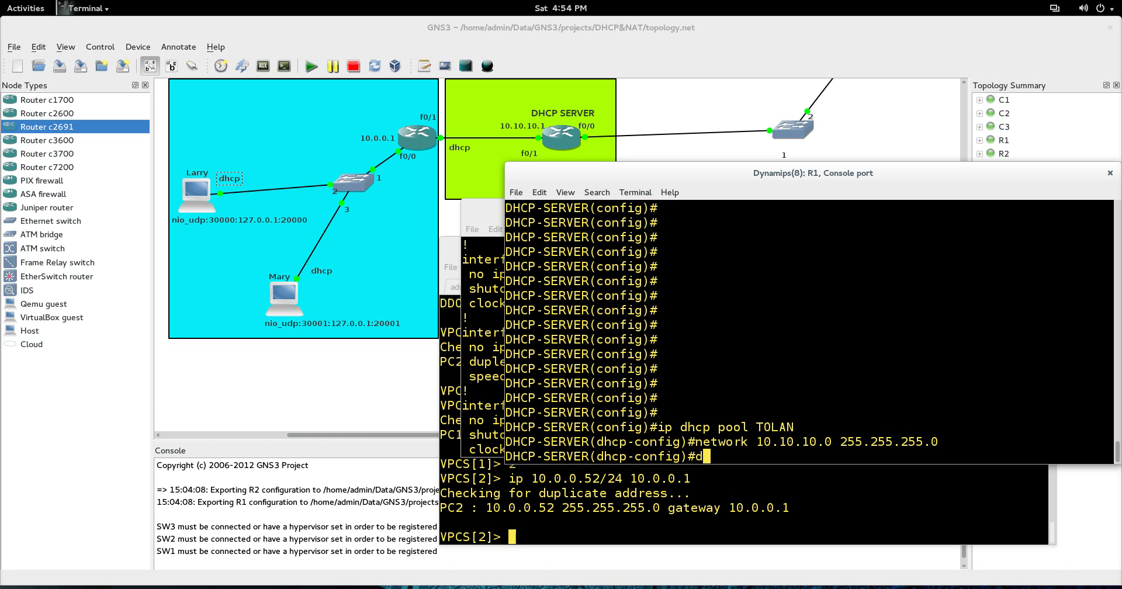
{"action": "type", "text": "efault-ru"}
{"action": "key", "text": "Tab"}
{"action": "type", "text": "10."}
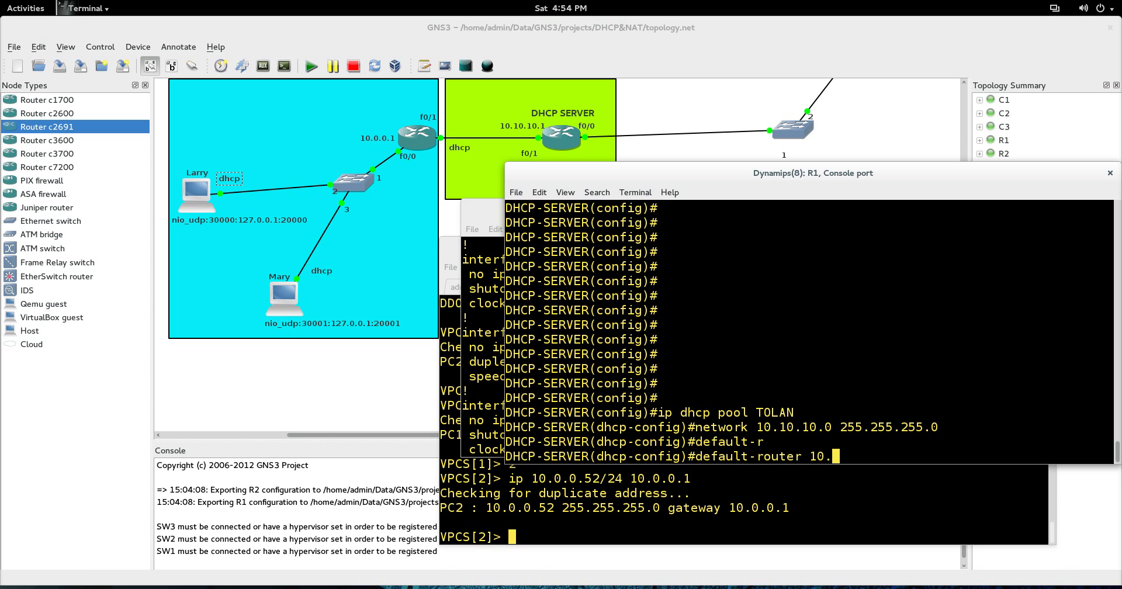
{"action": "type", "text": "10.10.1"}
{"action": "key", "text": "Return"}
List the pool's available sub-commands, then type exit to leave the TOLAN pool
{"action": "type", "text": "?"}
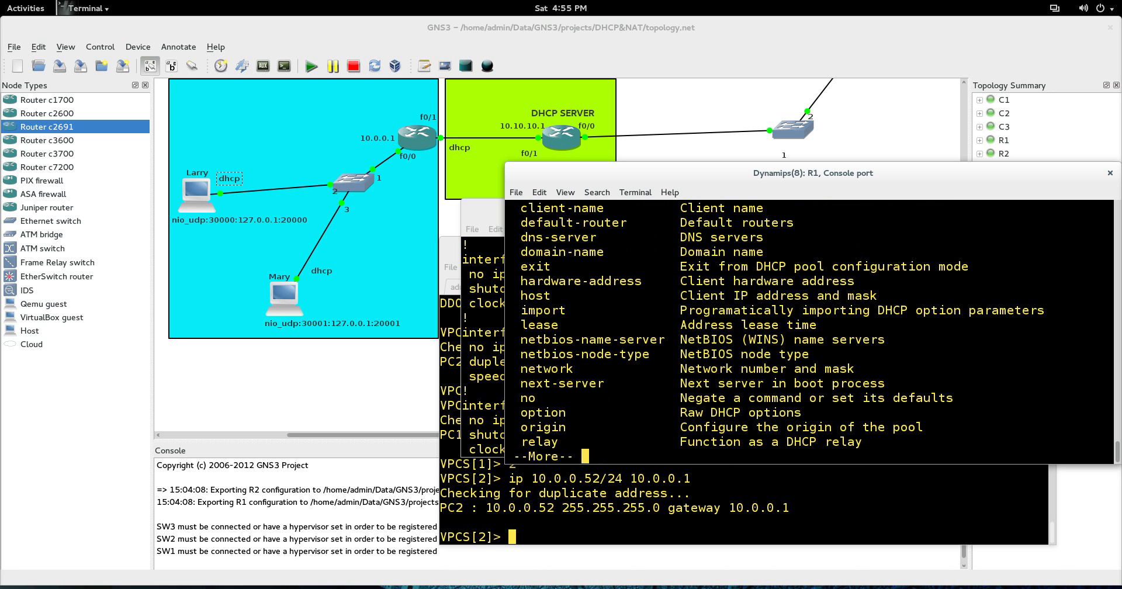
{"action": "key", "text": "space"}
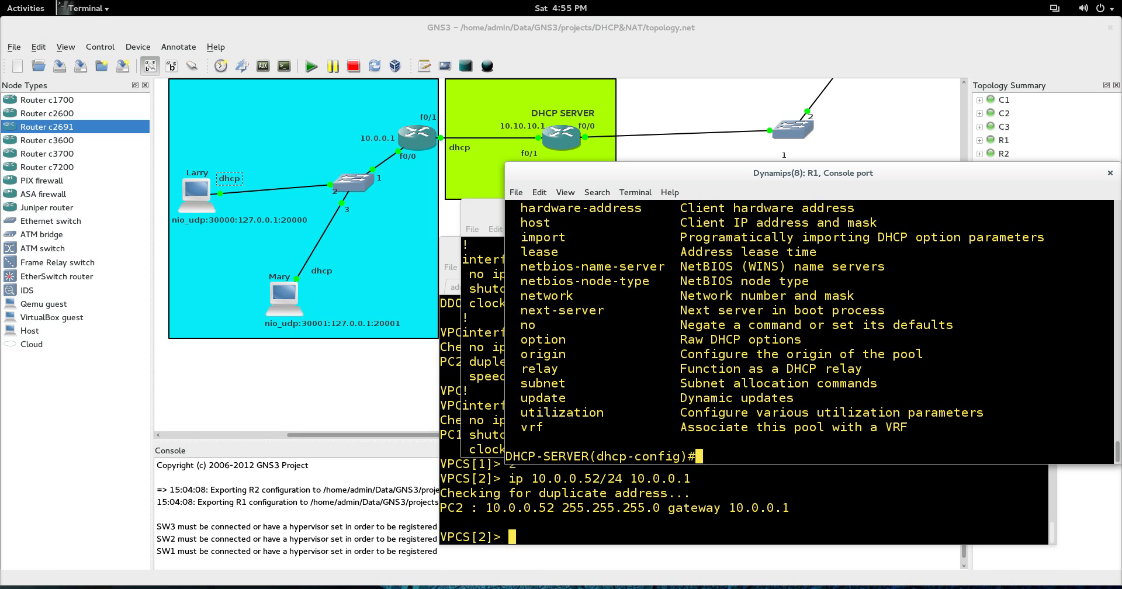
{"action": "type", "text": "exit"}
Add DHCP pool LAN for 10.0.0.0 255.255.255.0 with default router 10.0.0.1, then end configuration
{"action": "key", "text": "Return"}
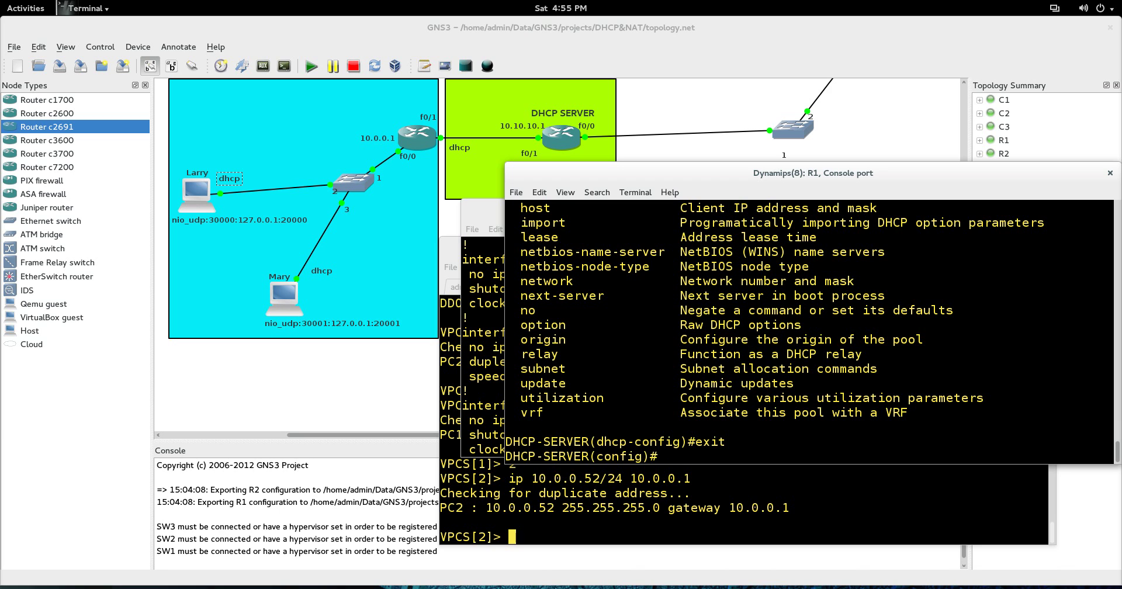
{"action": "type", "text": "ip dhcp pool LAN"}
{"action": "key", "text": "Return"}
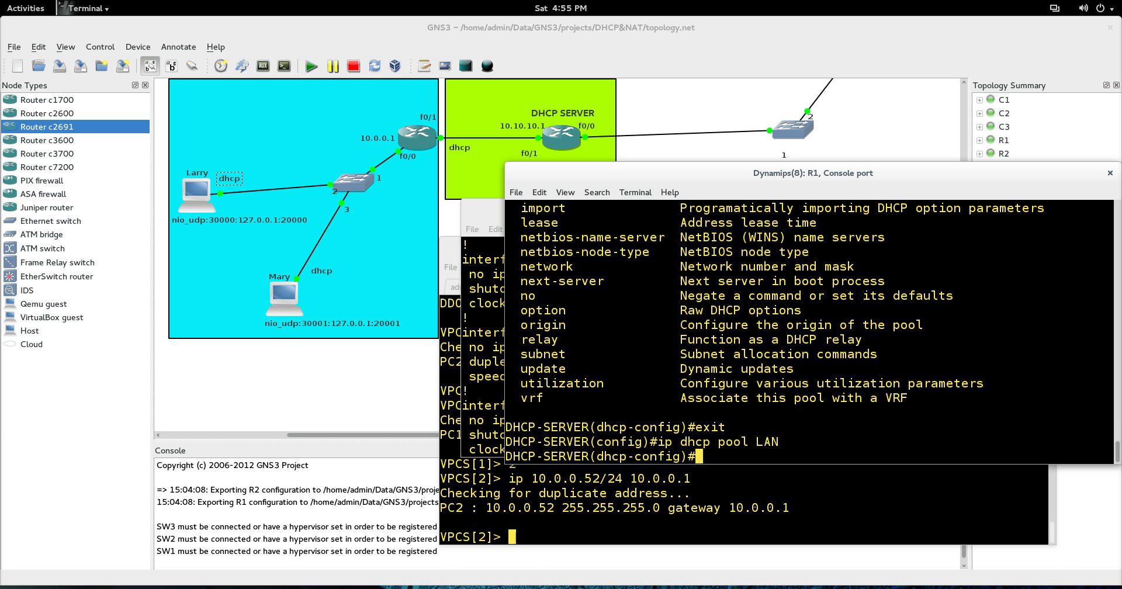
{"action": "type", "text": "network 10.0.0.0"}
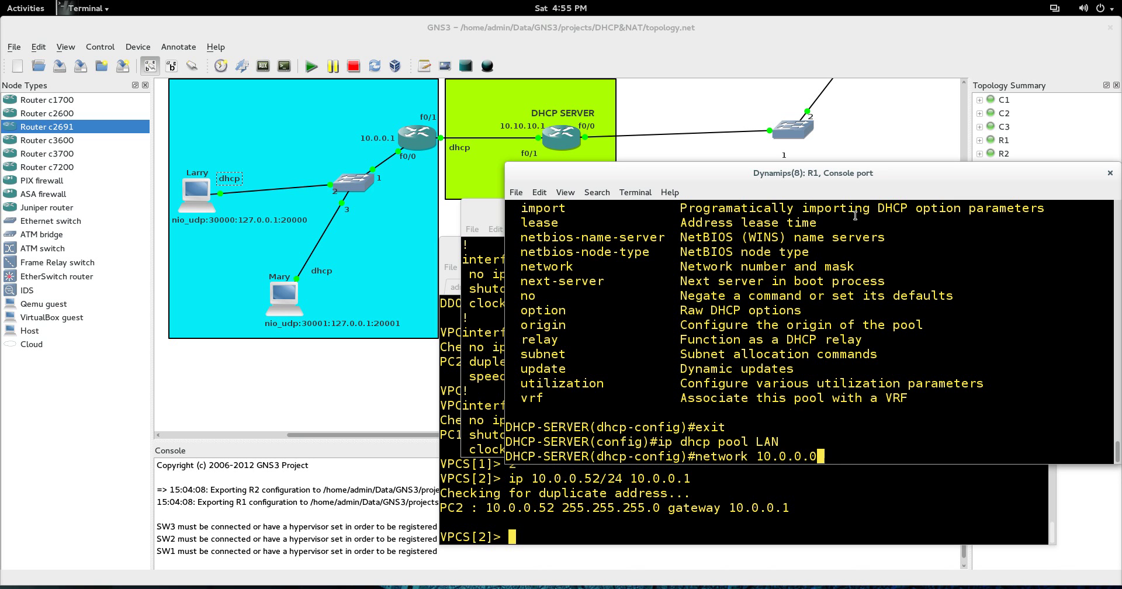
{"action": "type", "text": "255.255.25"}
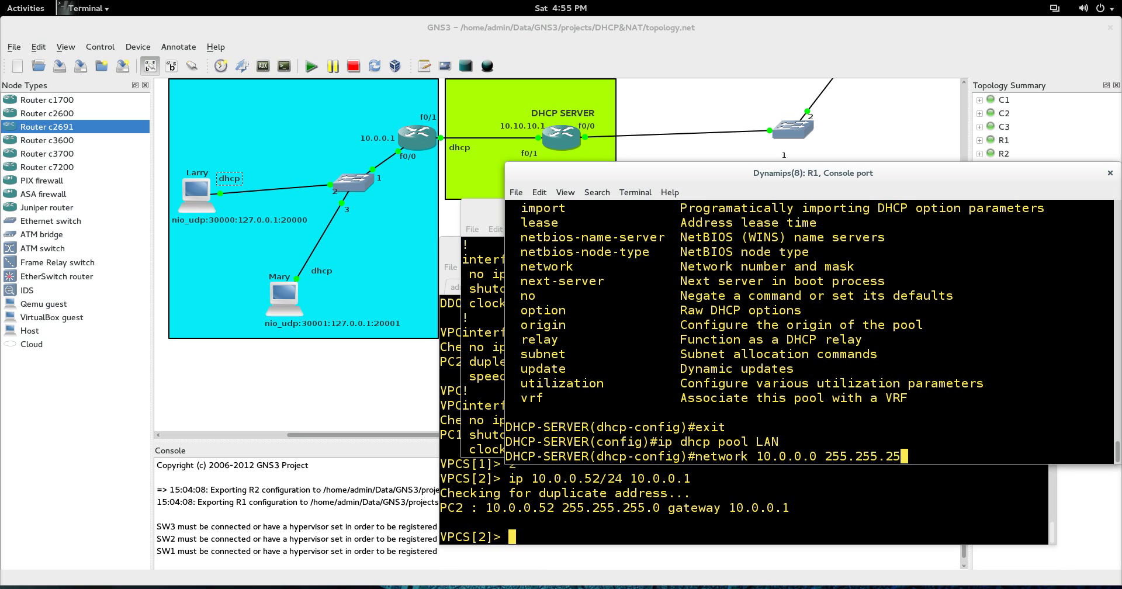
{"action": "type", "text": "5.0"}
{"action": "key", "text": "Return"}
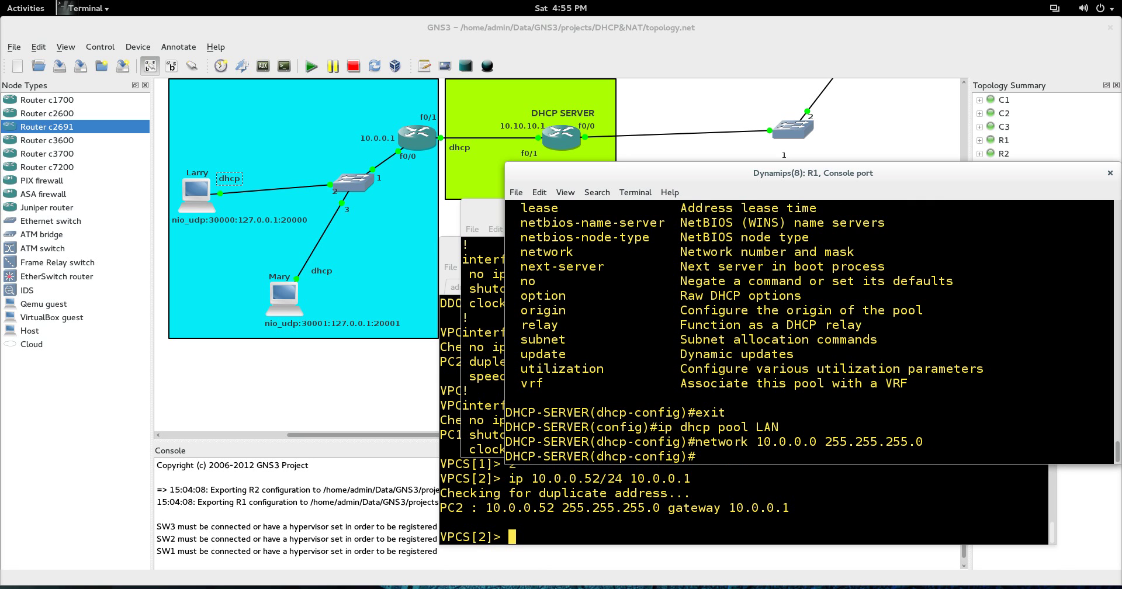
{"action": "type", "text": "default-router"}
{"action": "type", "text": "10.0.0.1"}
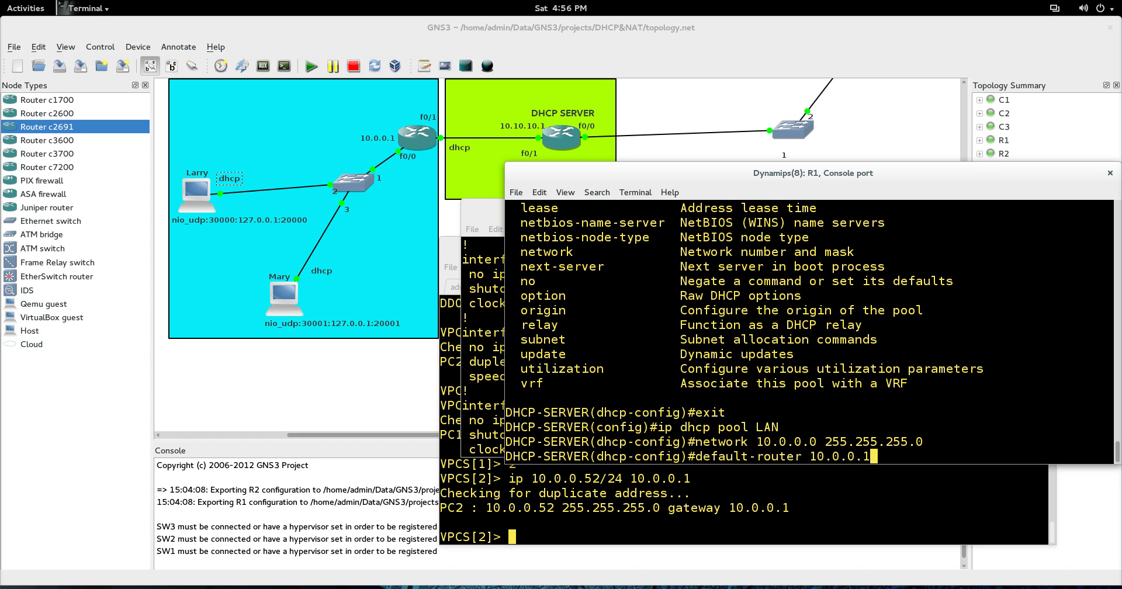
{"action": "key", "text": "Return"}
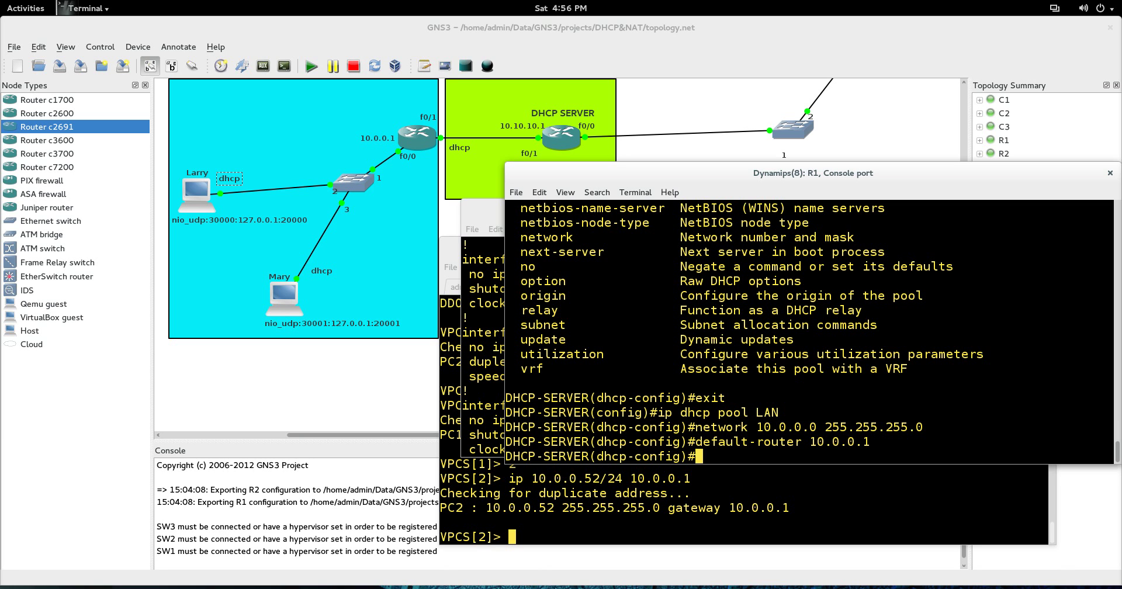
{"action": "type", "text": "end"}
{"action": "key", "text": "Return"}
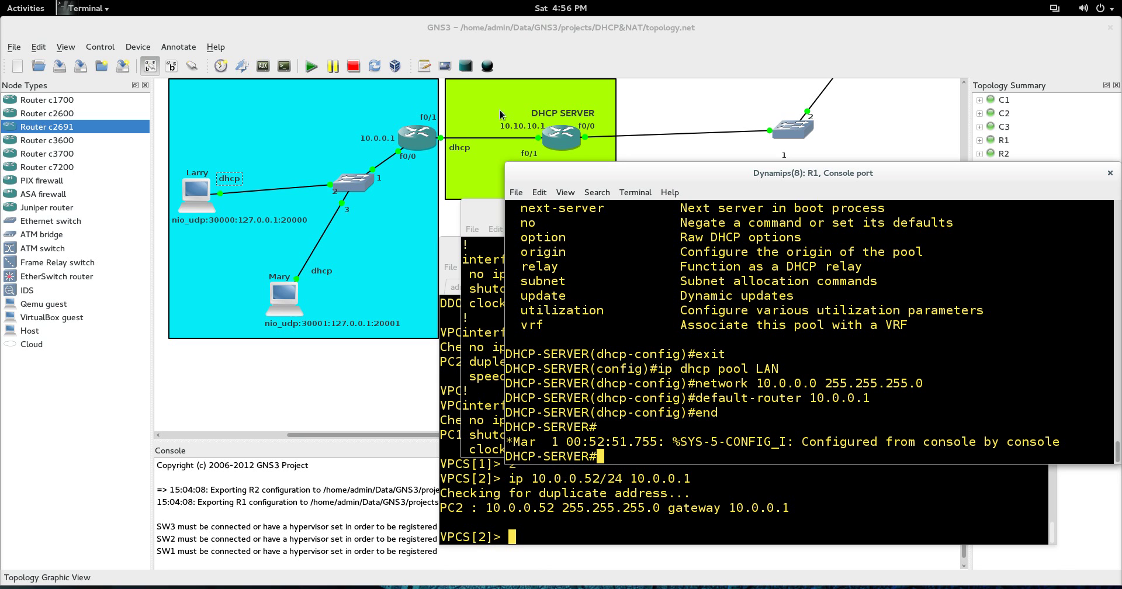
On R2, configure interface f0/1 with 'ip address dhcp' to get its address from R1
{"action": "left_click", "coordinate": [478, 209]}
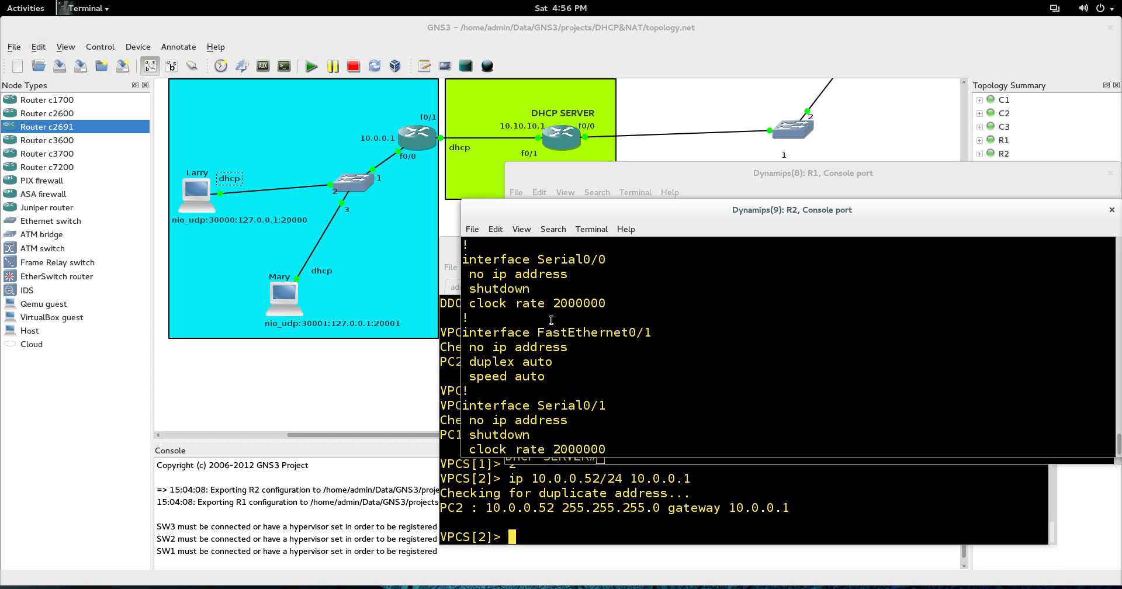
{"action": "key", "text": "space"}
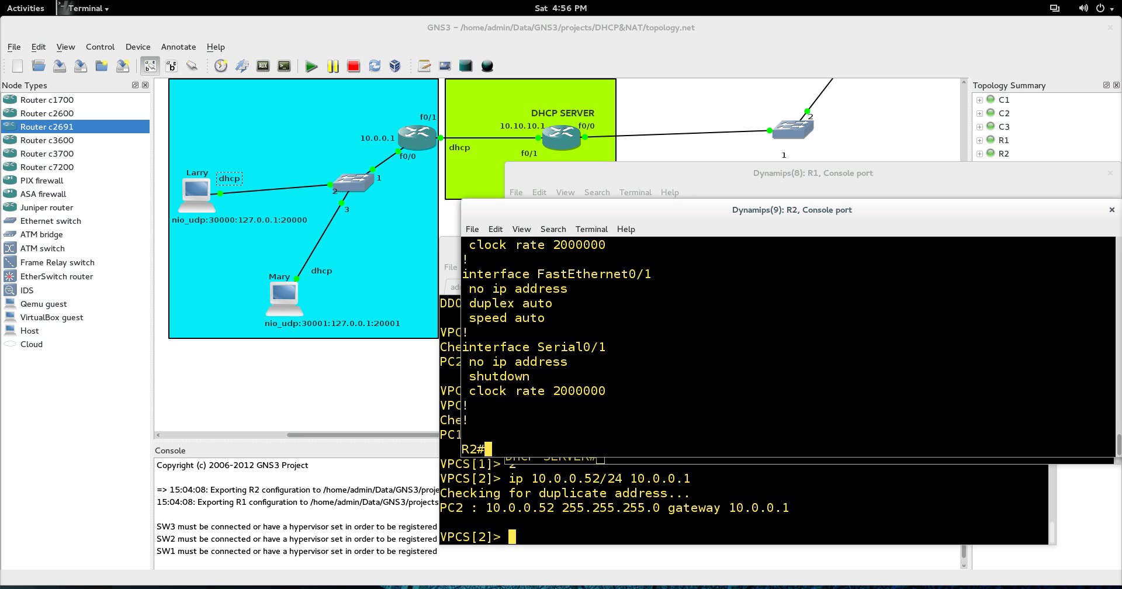
{"action": "type", "text": "conf t"}
{"action": "key", "text": "Return"}
{"action": "type", "text": "int f0/1"}
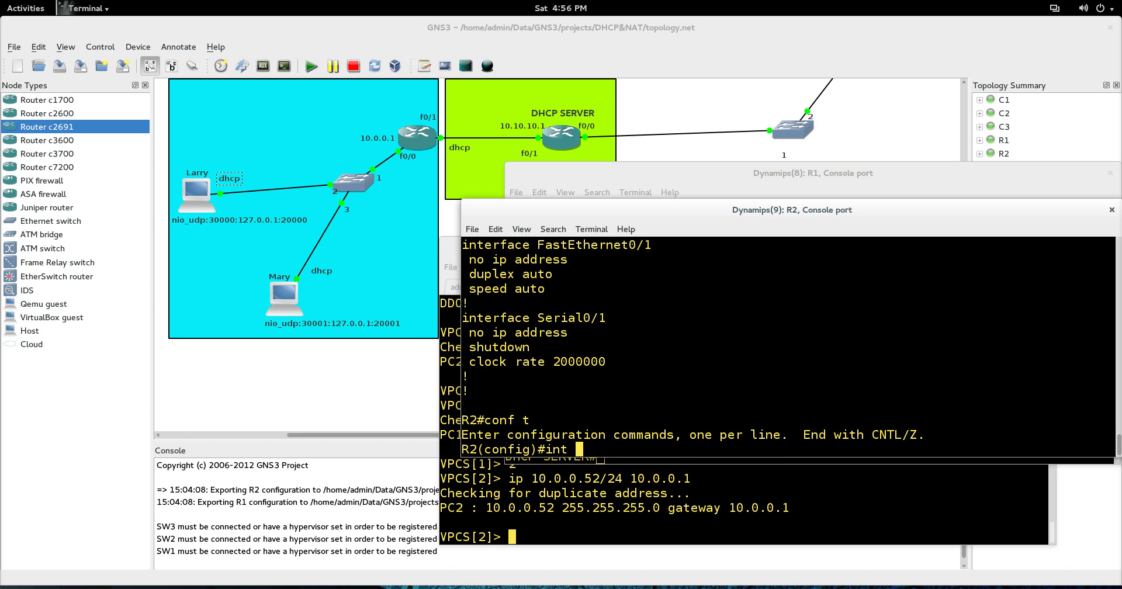
{"action": "key", "text": "Return"}
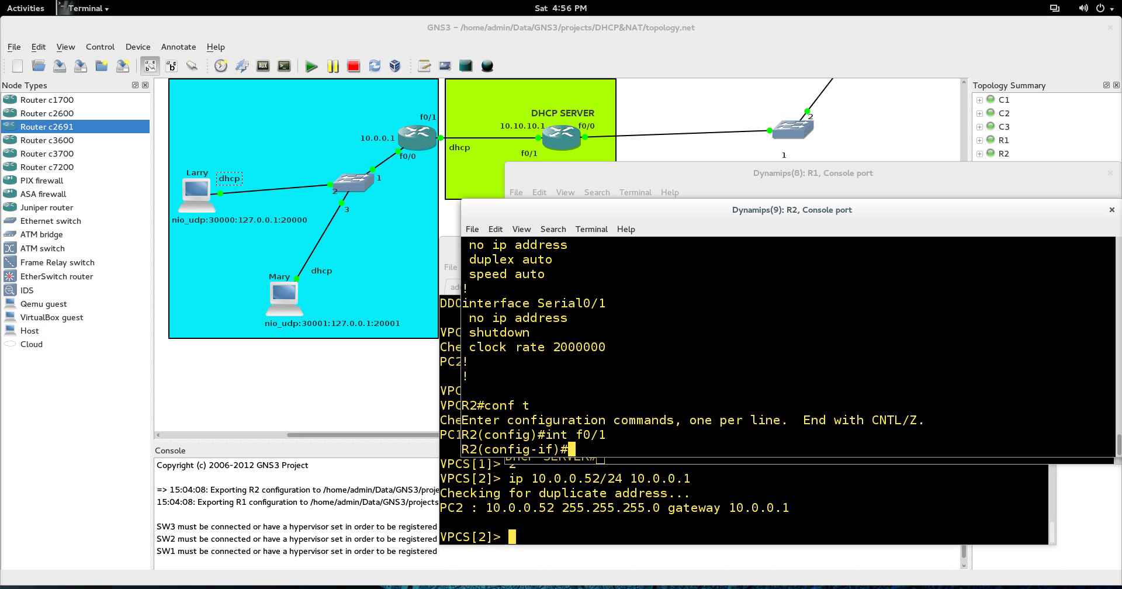
{"action": "type", "text": "ip addr"}
{"action": "key", "text": "Tab"}
{"action": "type", "text": "dhcp"}
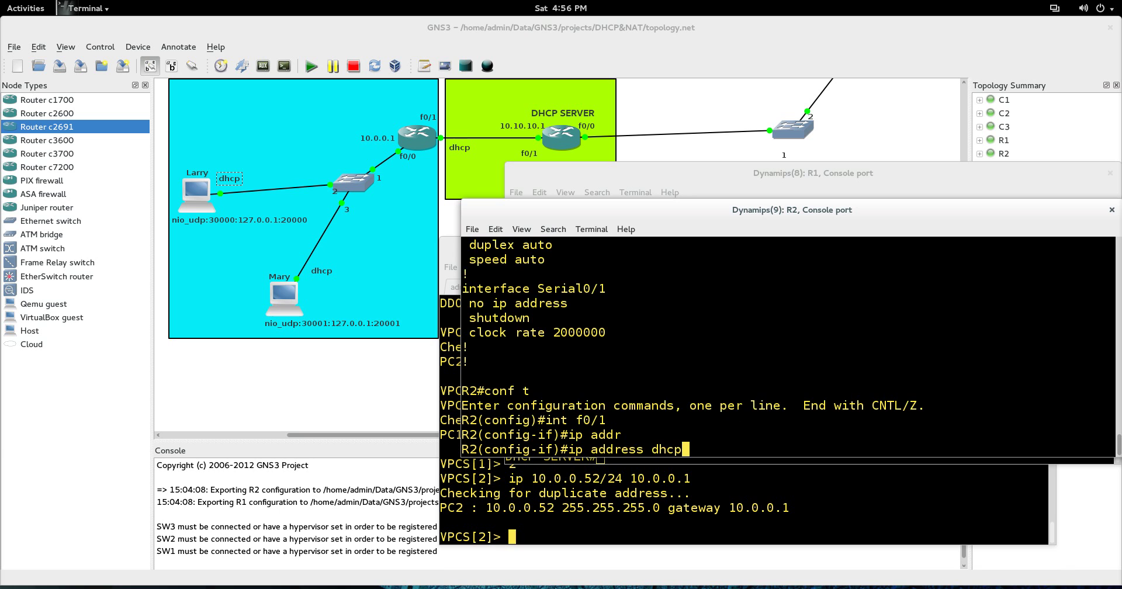
{"action": "key", "text": "Return"}
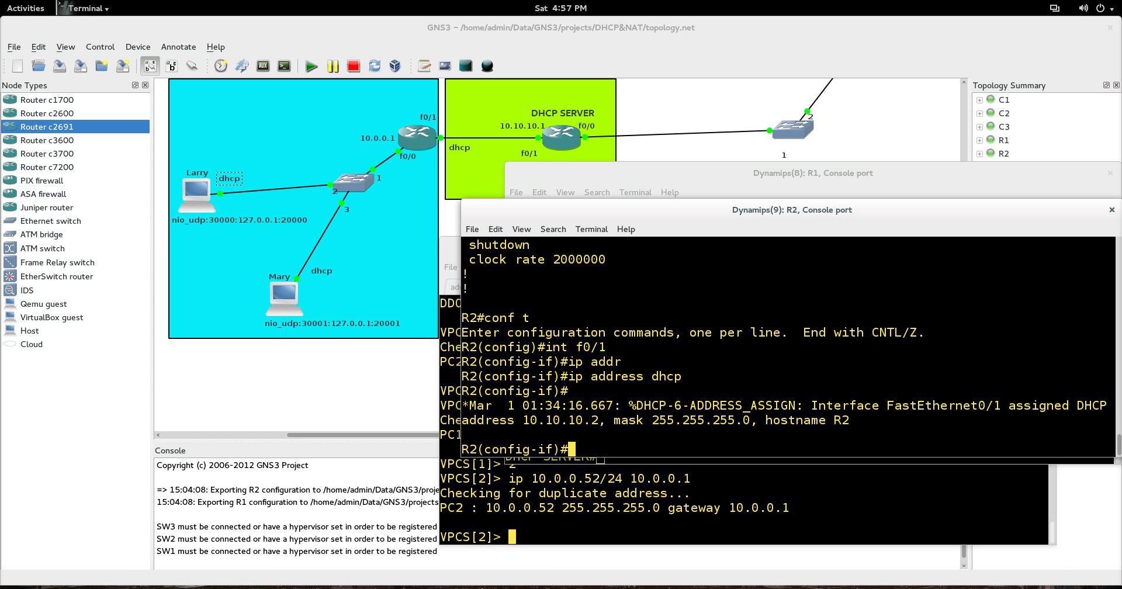
Verify with 'do show ip int br' that f0/1 has 10.10.10.2, then switch to interface f0/0
{"action": "type", "text": "do show ip int br"}
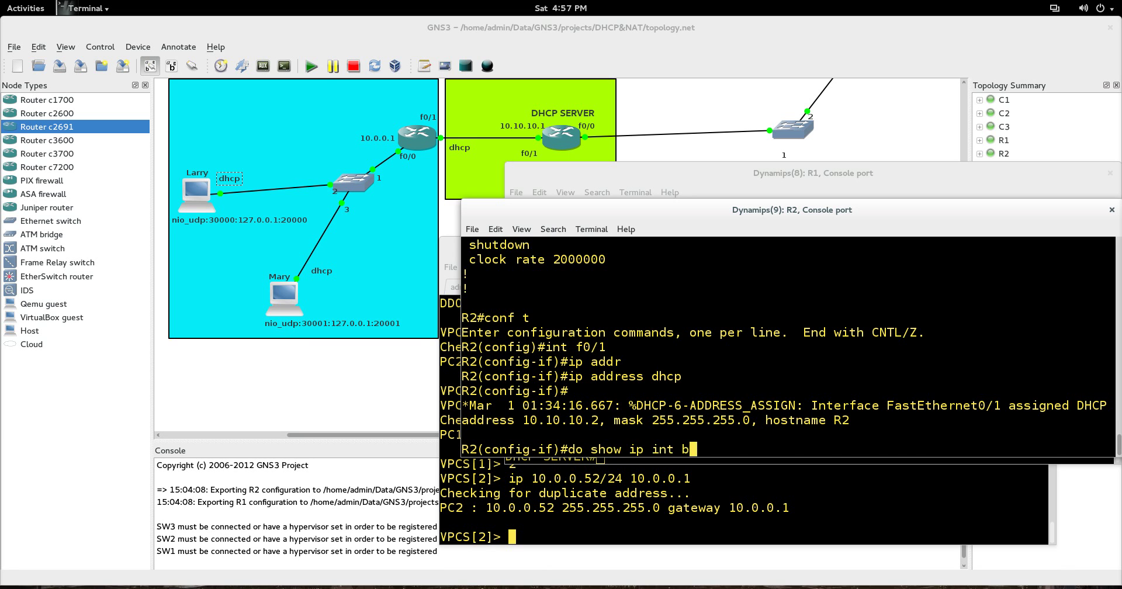
{"action": "key", "text": "Return"}
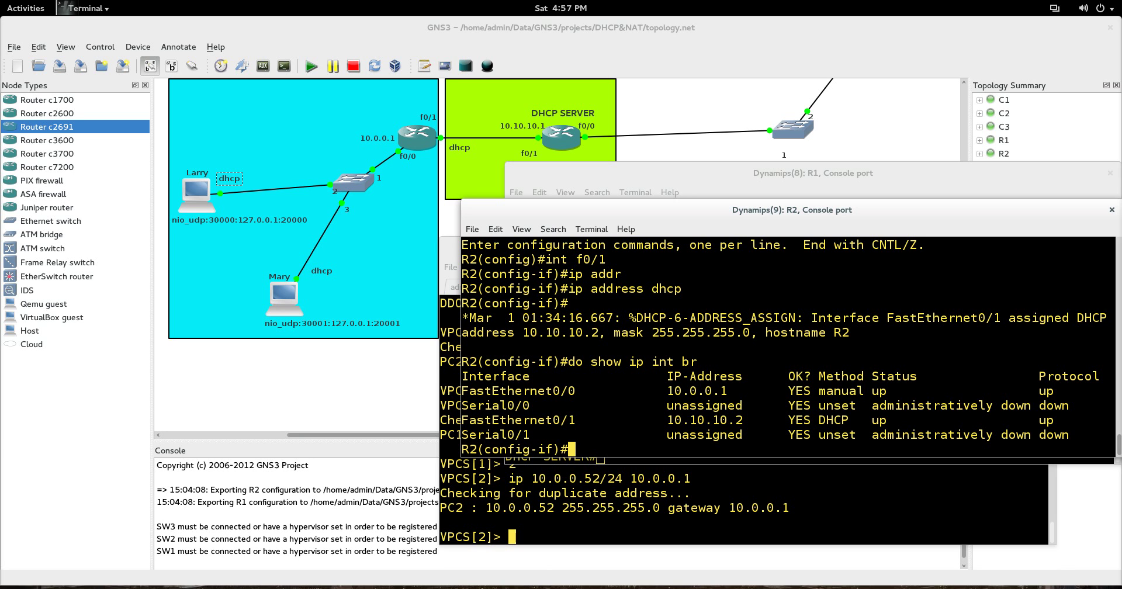
{"action": "type", "text": "eixt"}
{"action": "key", "text": "Return"}
{"action": "type", "text": "exit"}
{"action": "key", "text": "Return"}
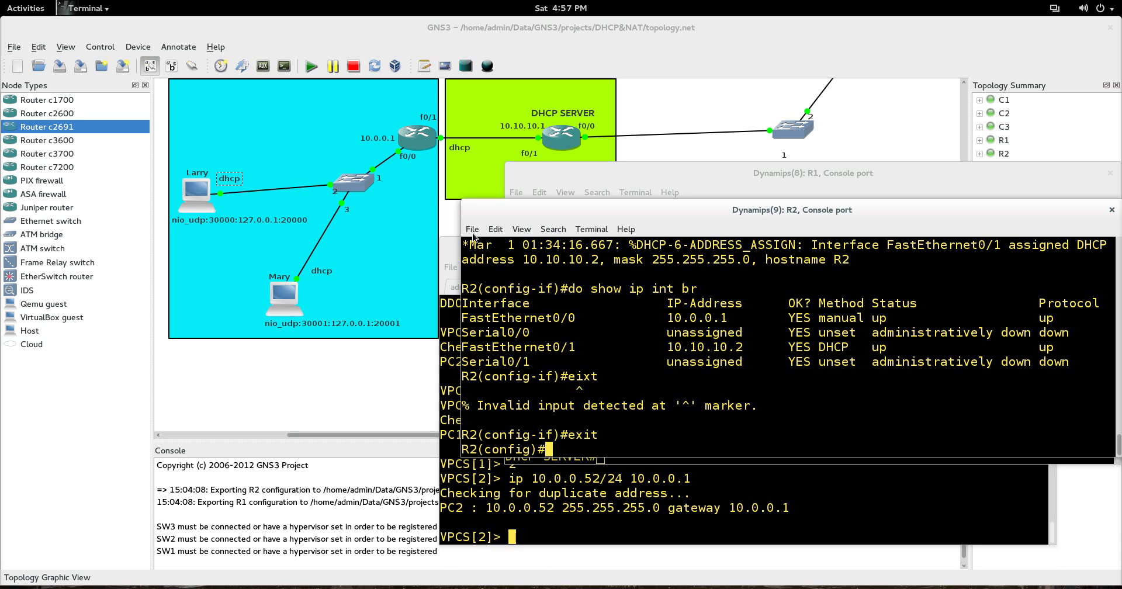
{"action": "type", "text": "int f0"}
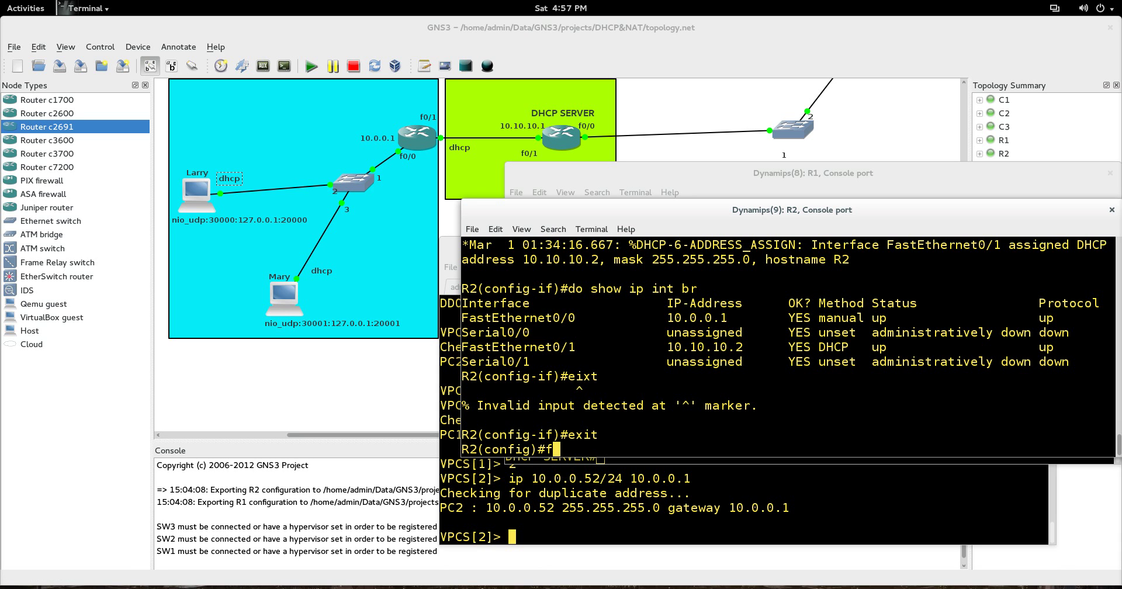
{"action": "type", "text": "/0"}
{"action": "key", "text": "Return"}
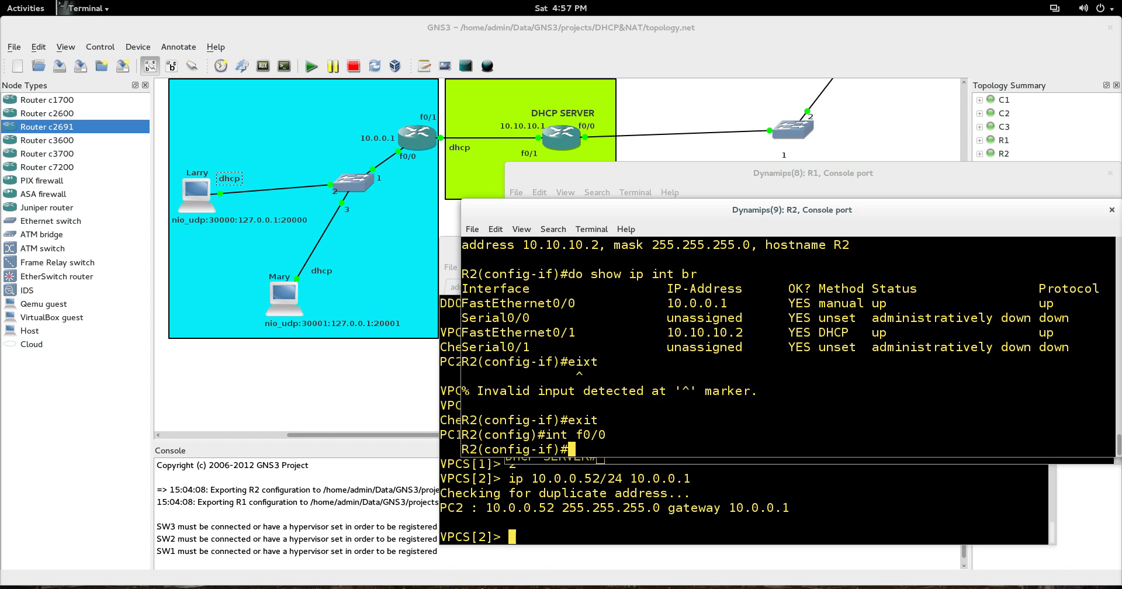
Give R2's f0/0 ip helper-address 10.10.10.1 and return to global configuration
{"action": "type", "text": "ip helpter"}
{"action": "key", "text": "BackSpace"}
{"action": "key", "text": "BackSpace"}
{"action": "key", "text": "BackSpace"}
{"action": "type", "text": "er-"}
{"action": "key", "text": "Tab"}
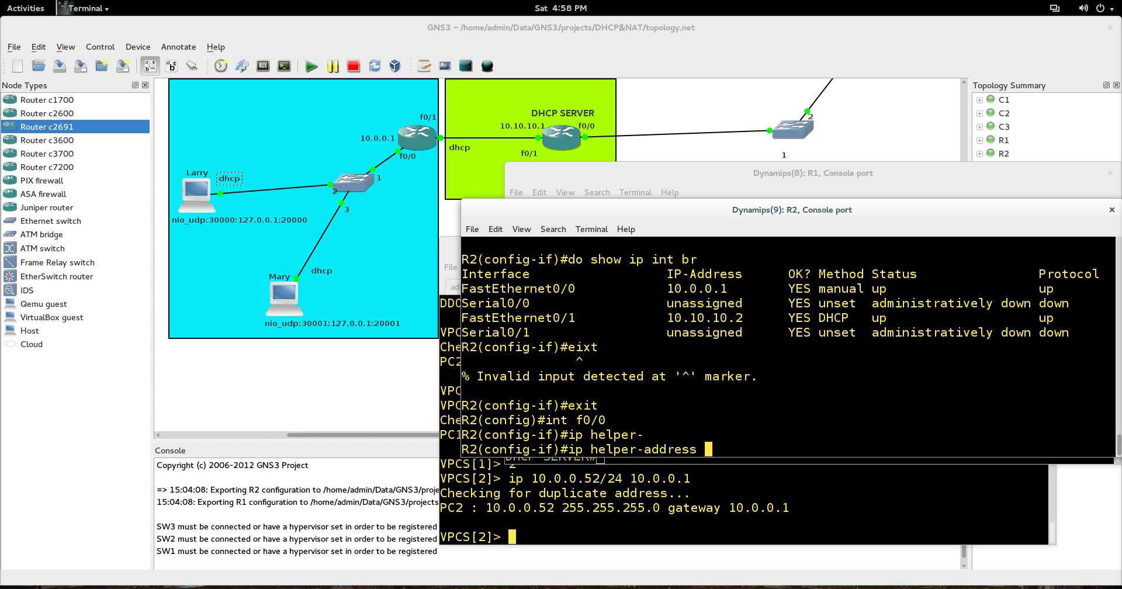
{"action": "type", "text": "10.10.10.1"}
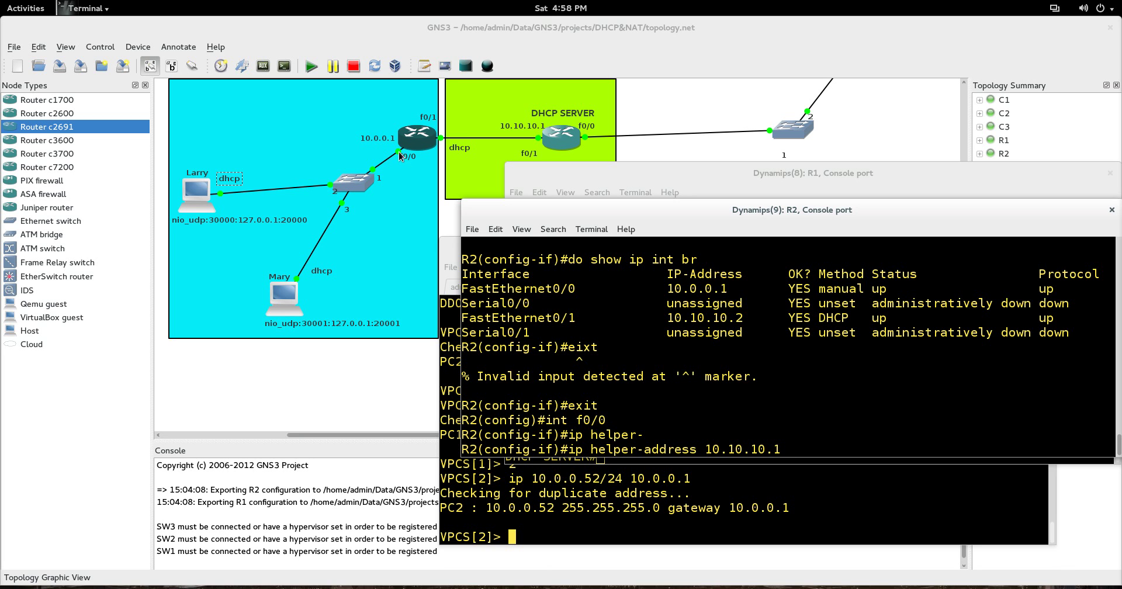
{"action": "left_click_drag", "start_coordinate": [559, 449], "coordinate": [799, 467]}
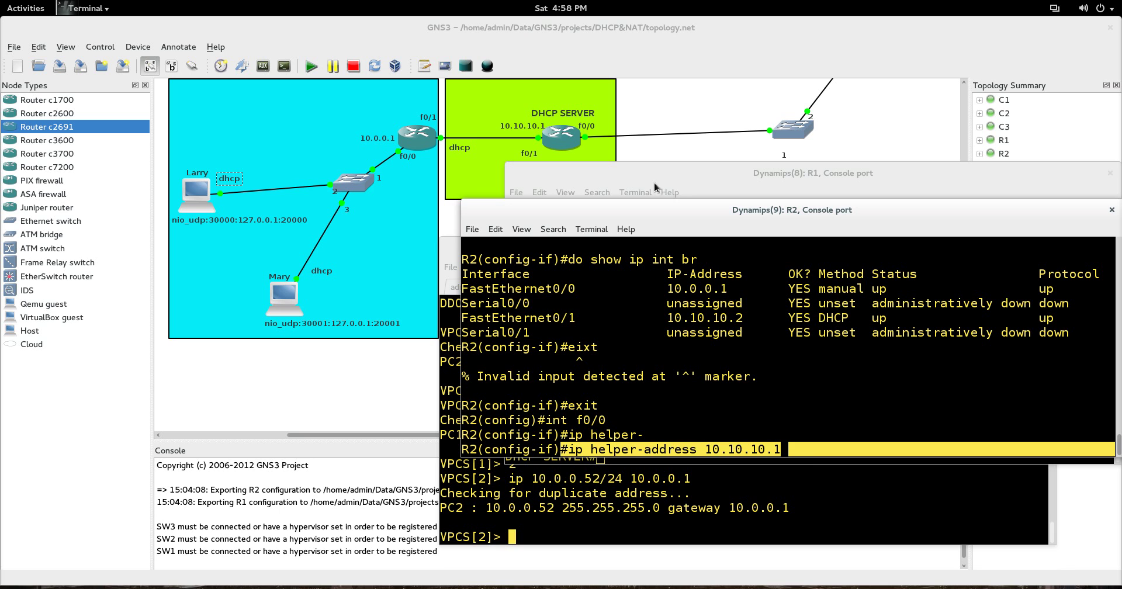
{"action": "left_click", "coordinate": [459, 242]}
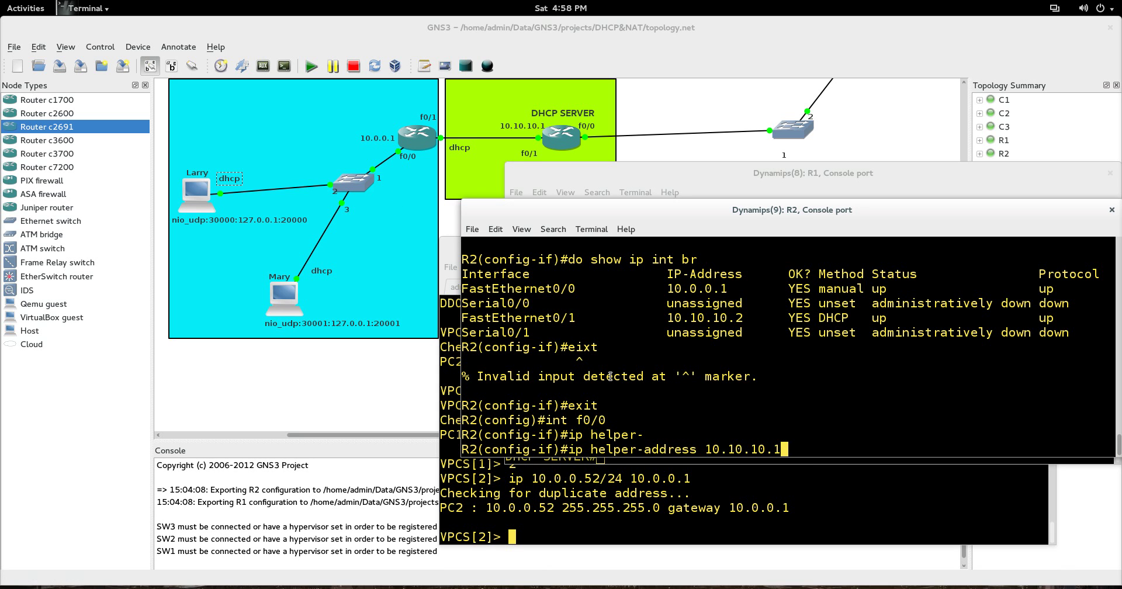
{"action": "key", "text": "Return"}
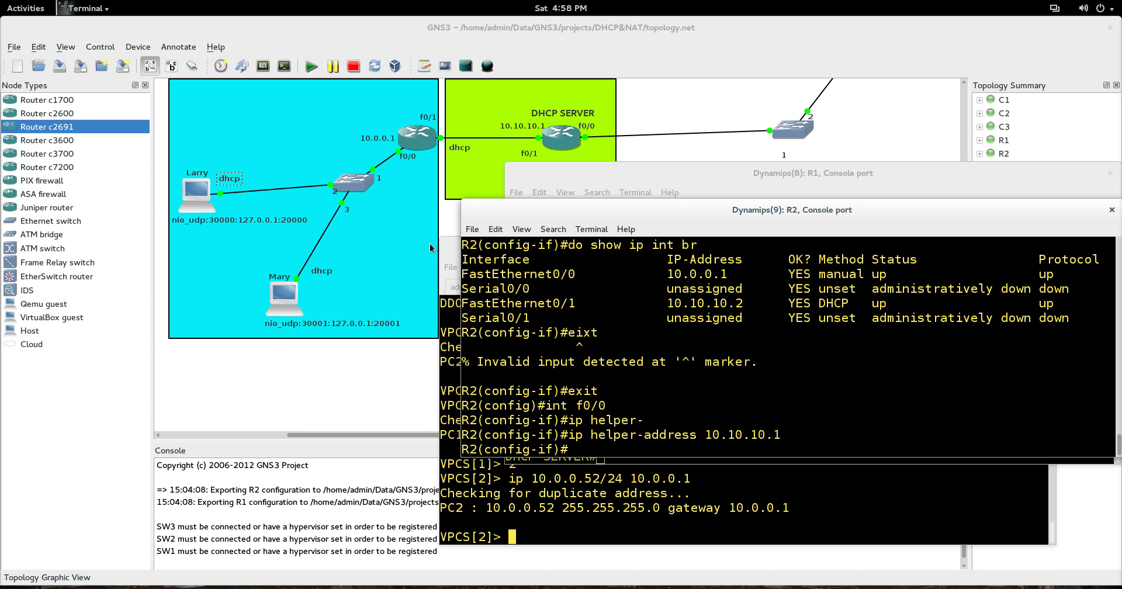
{"action": "type", "text": "exit"}
{"action": "key", "text": "Return"}
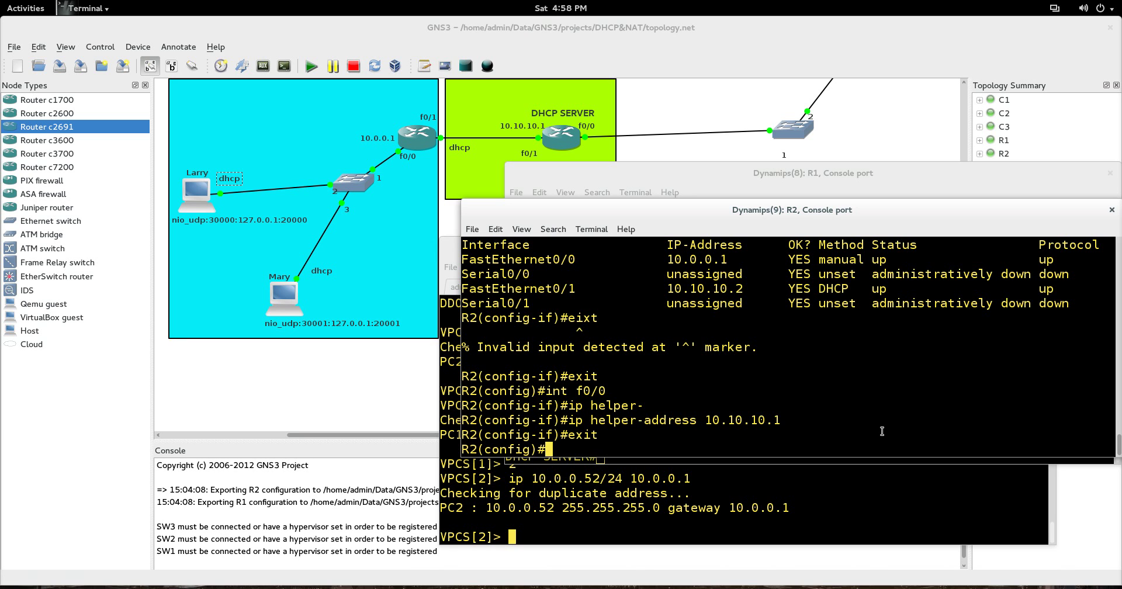
In the VPCS terminal, switch to PC1 and run an ip dhcp request
{"action": "left_click", "coordinate": [730, 506]}
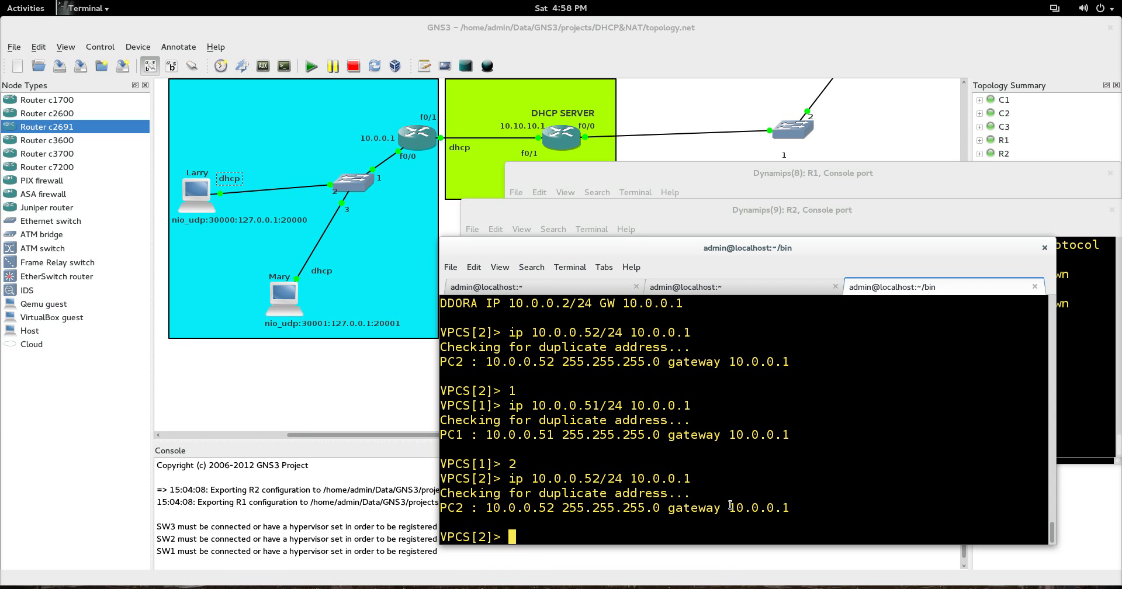
{"action": "type", "text": "1"}
{"action": "key", "text": "Return"}
{"action": "type", "text": "ip dhcp"}
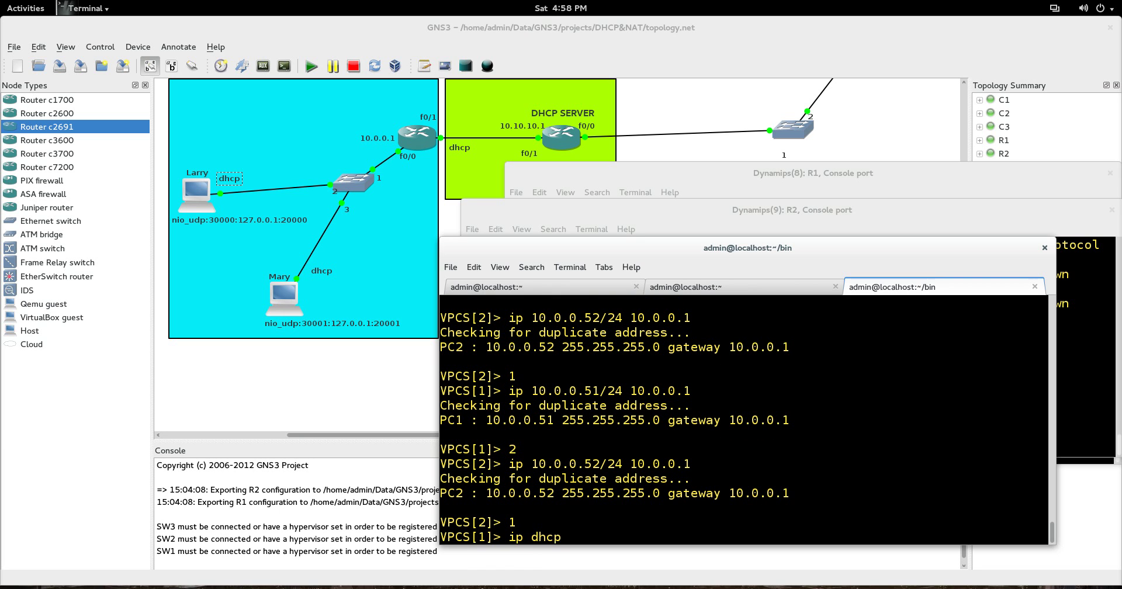
{"action": "key", "text": "Return"}
{"action": "type", "text": "DDDO"}
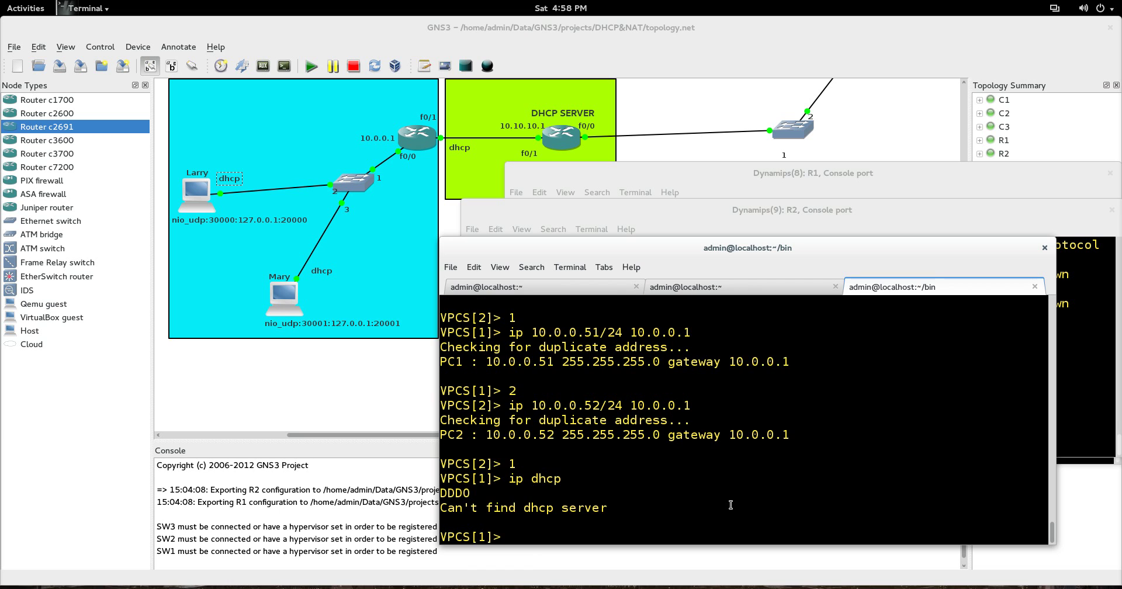
Switch to PC2 and run ip dhcp, leasing 10.0.0.3/24 with gateway 10.0.0.1
{"action": "type", "text": "2"}
{"action": "key", "text": "Return"}
{"action": "type", "text": "ip dhcp"}
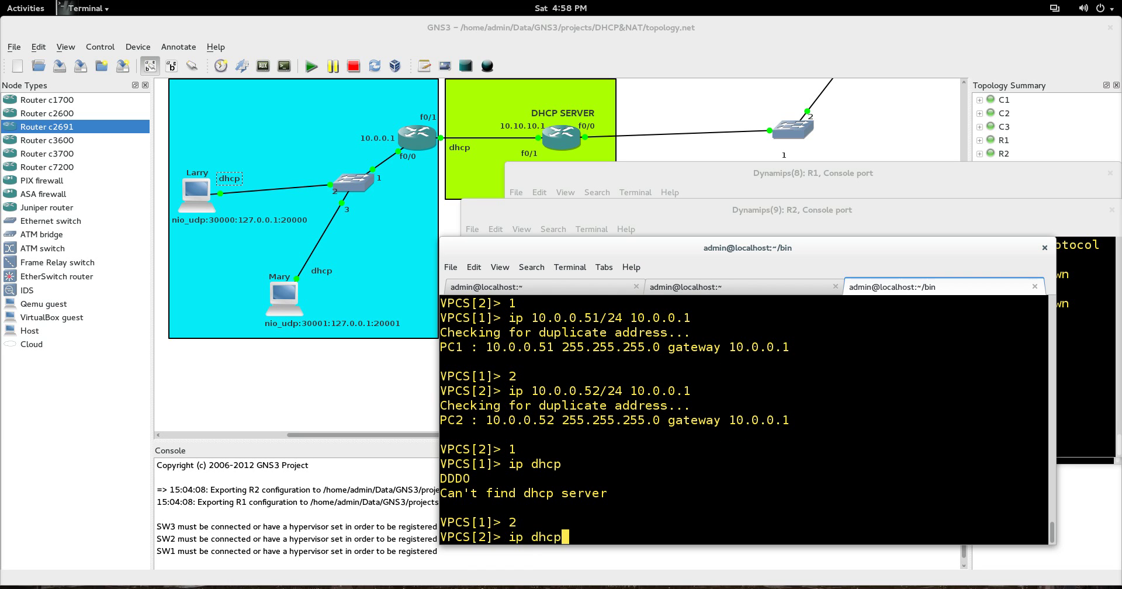
{"action": "key", "text": "Return"}
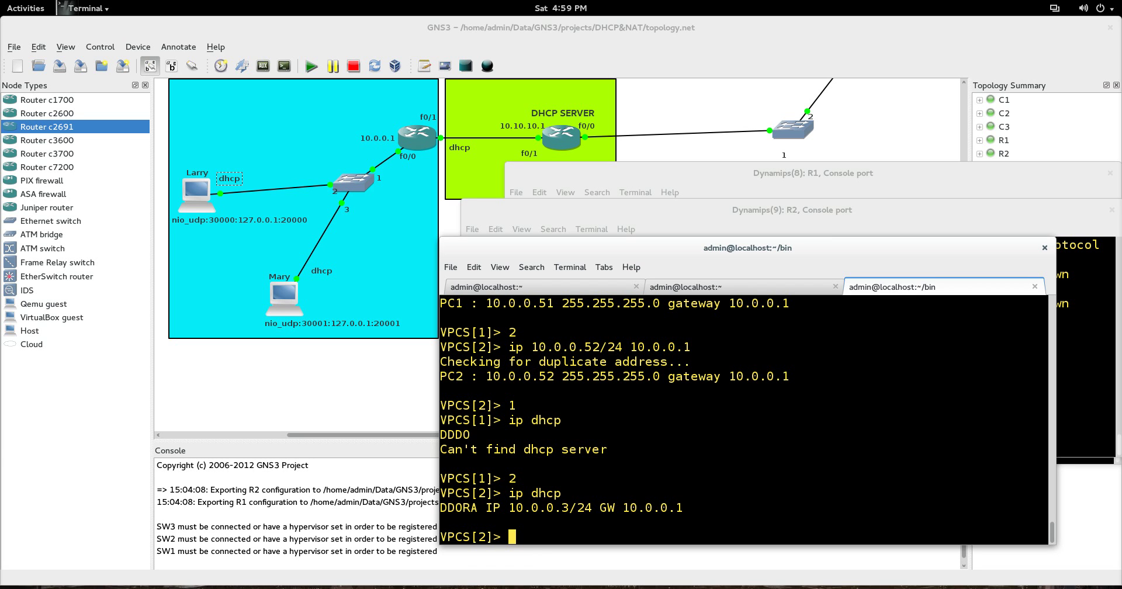
From PC2 ping gateway 10.0.0.1 and DHCP server 10.10.10.1, then switch to PC1
{"action": "type", "text": "ping 10.0.0.1"}
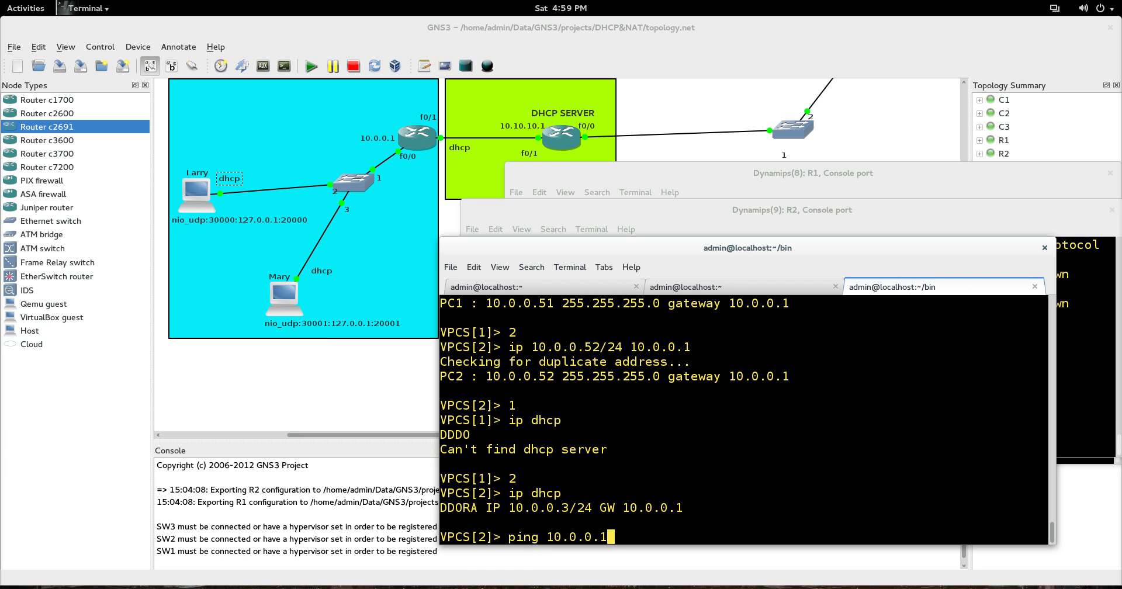
{"action": "key", "text": "Return"}
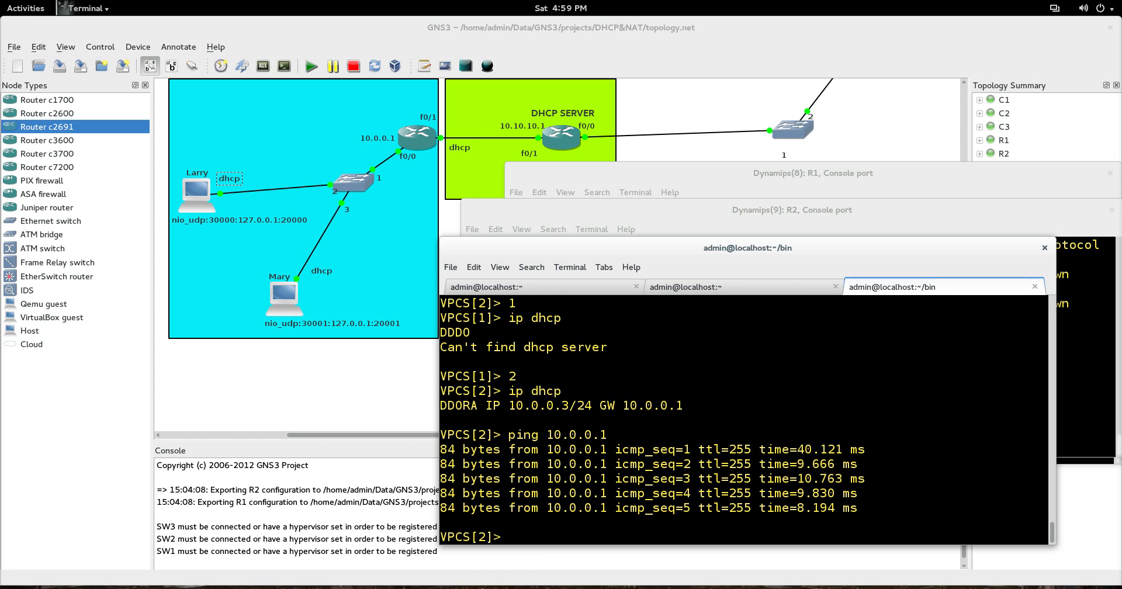
{"action": "type", "text": "ping 10.10.10.1"}
{"action": "key", "text": "Return"}
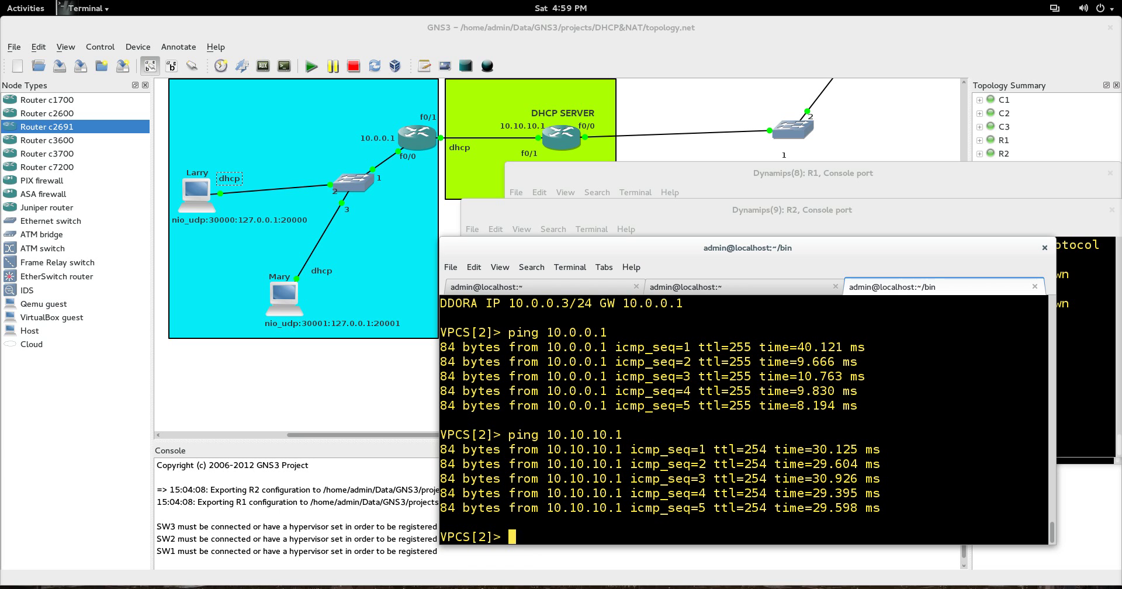
{"action": "type", "text": "1"}
{"action": "key", "text": "Return"}
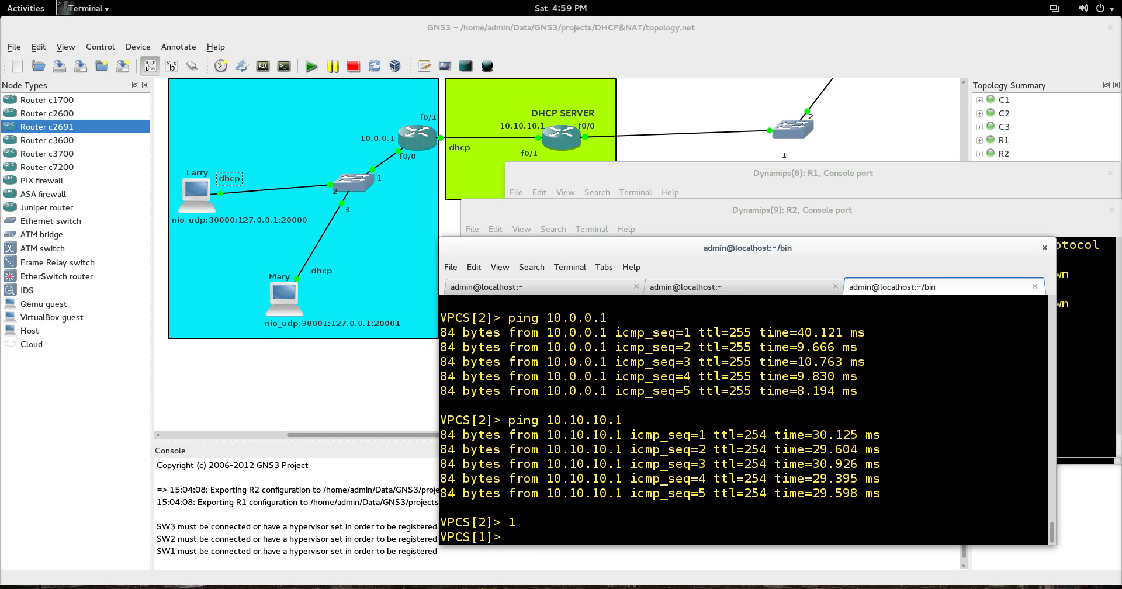
On PC1 run ip dhcp to lease 10.0.0.2/24, then ping 10.10.10.1
{"action": "type", "text": "ip dhcp"}
{"action": "key", "text": "Return"}
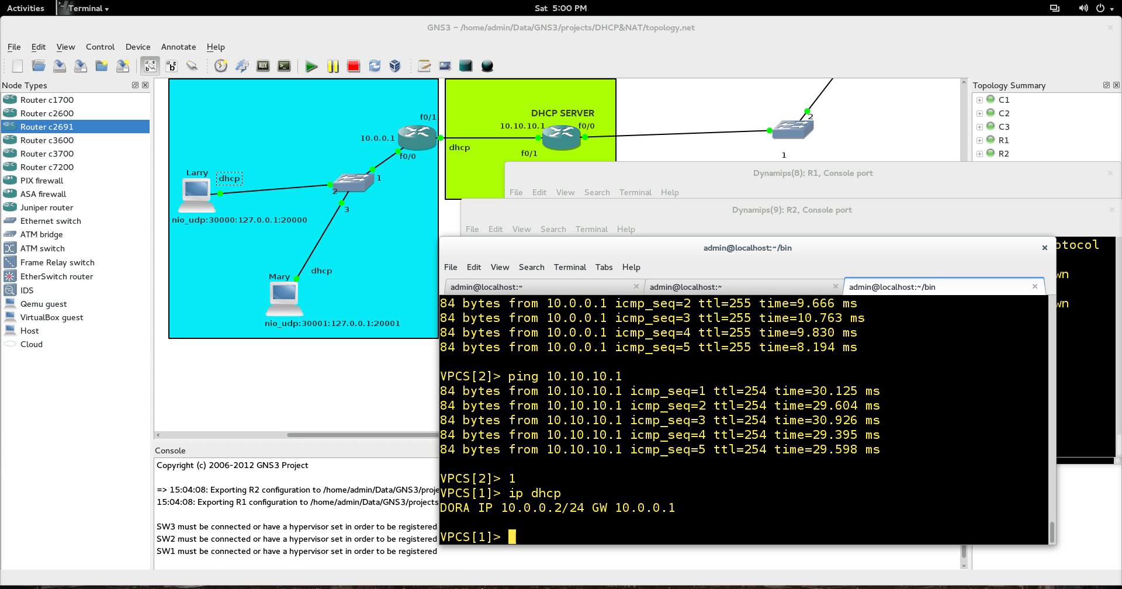
{"action": "type", "text": "ping 10.10.10.1"}
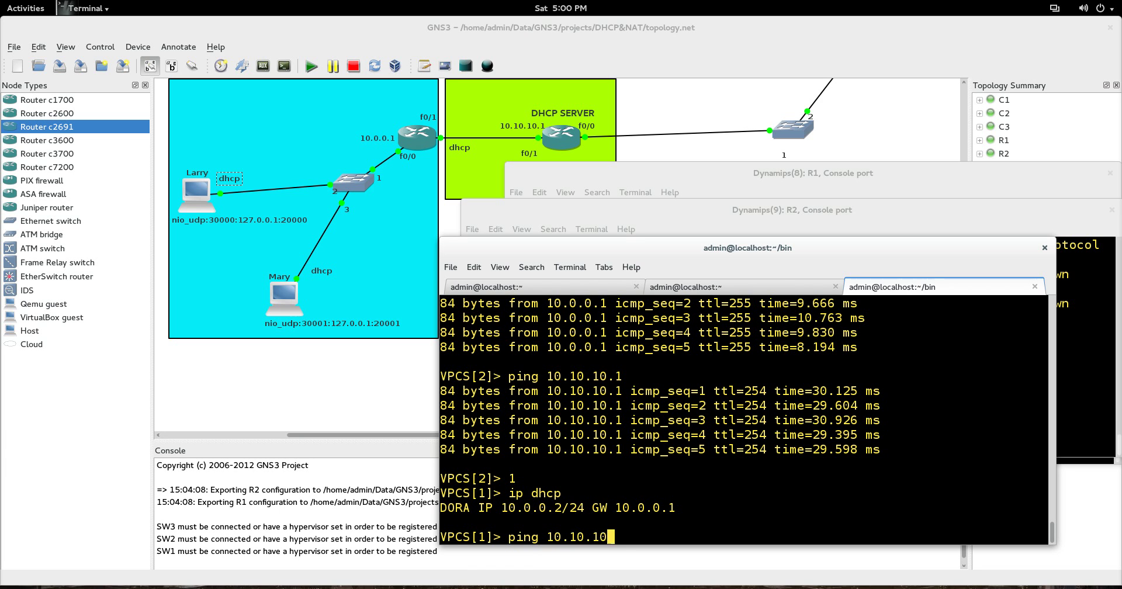
{"action": "key", "text": "Return"}
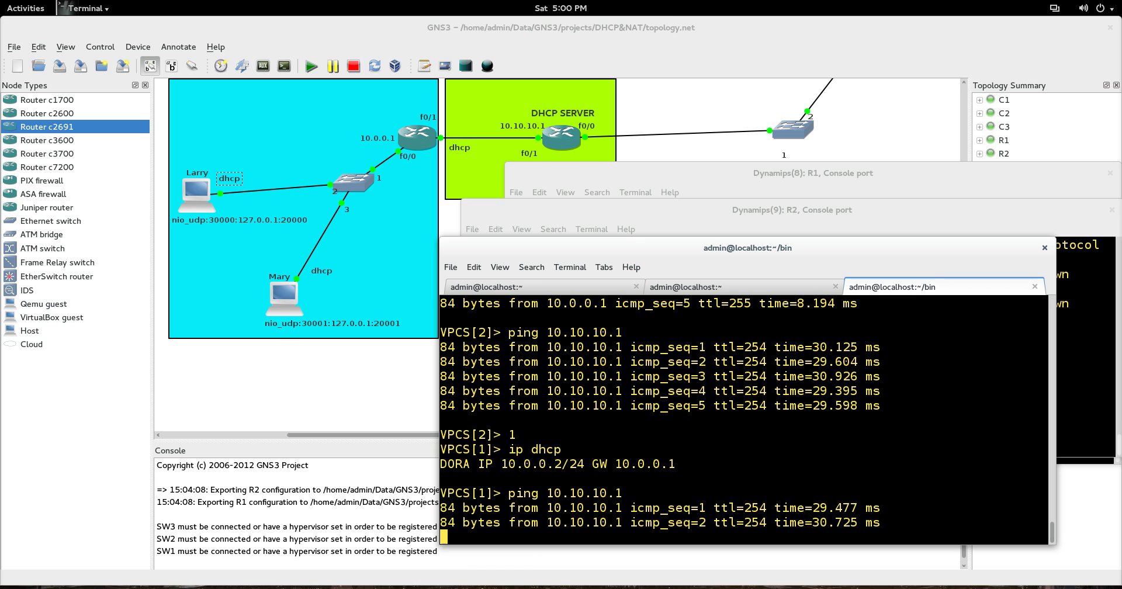
From R1, ping PC1 at 10.0.0.2 and type 'show ip dhcp binding'
{"action": "left_click", "coordinate": [694, 172]}
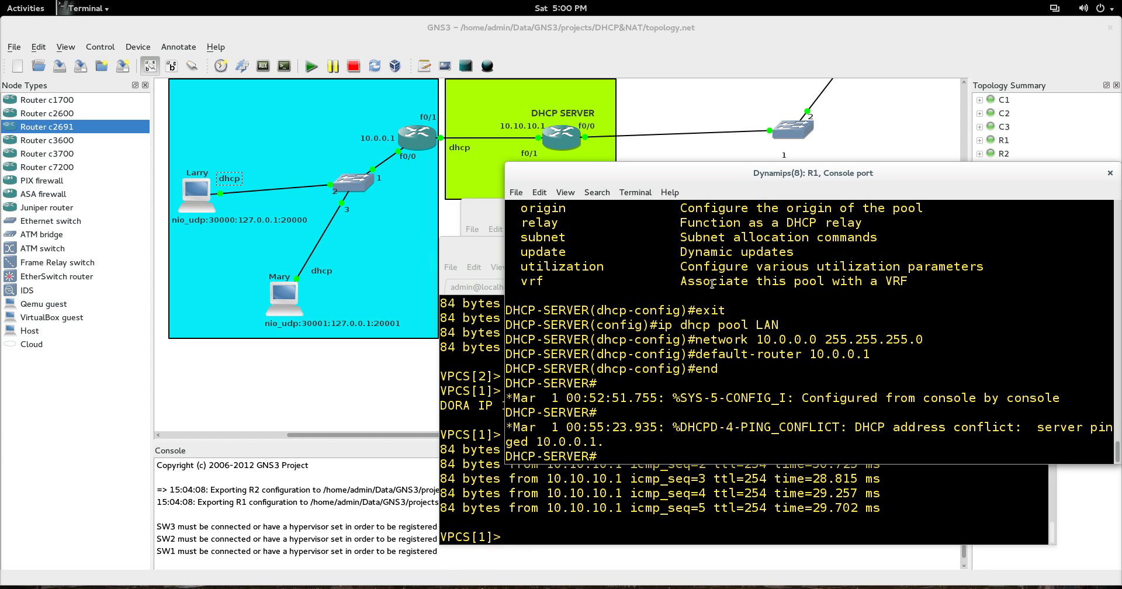
{"action": "type", "text": "ping"}
{"action": "left_click", "coordinate": [485, 244]}
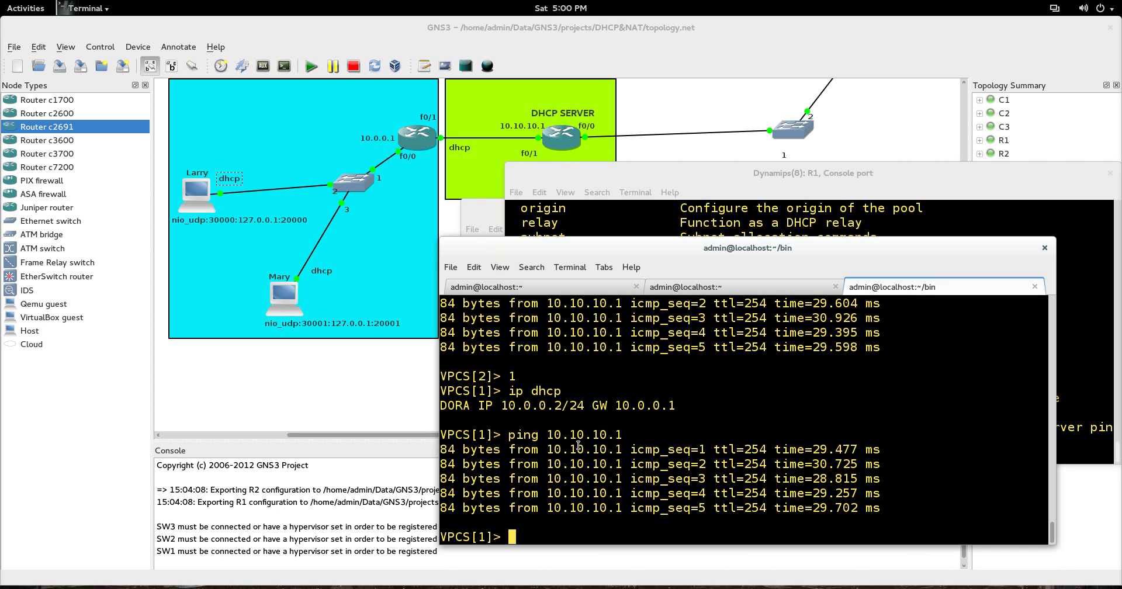
{"action": "left_click", "coordinate": [693, 180]}
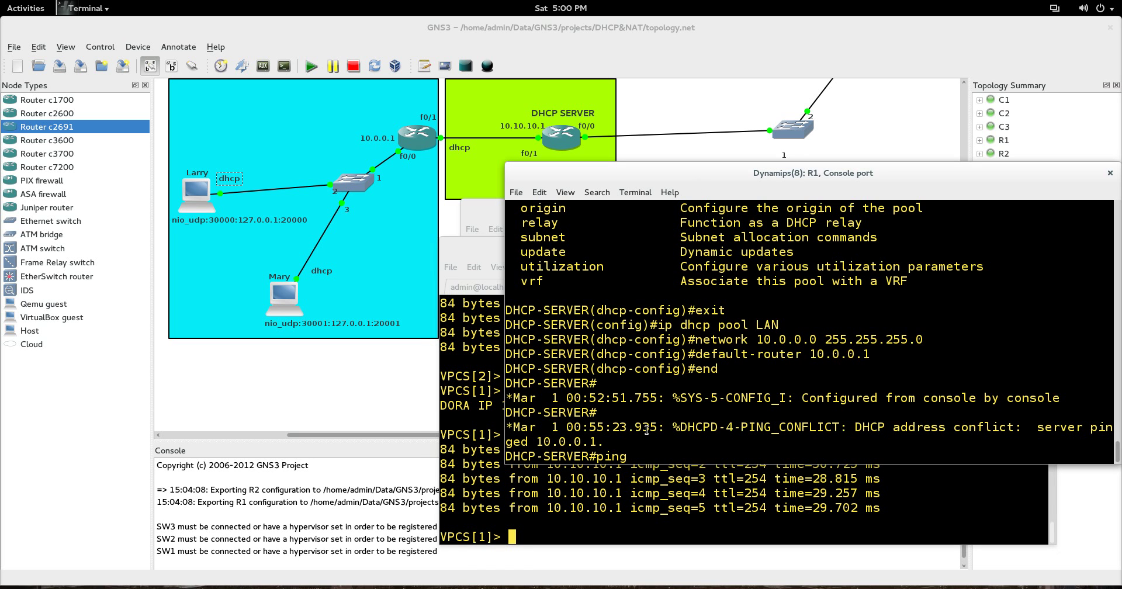
{"action": "type", "text": "10.0.0.2"}
{"action": "key", "text": "Return"}
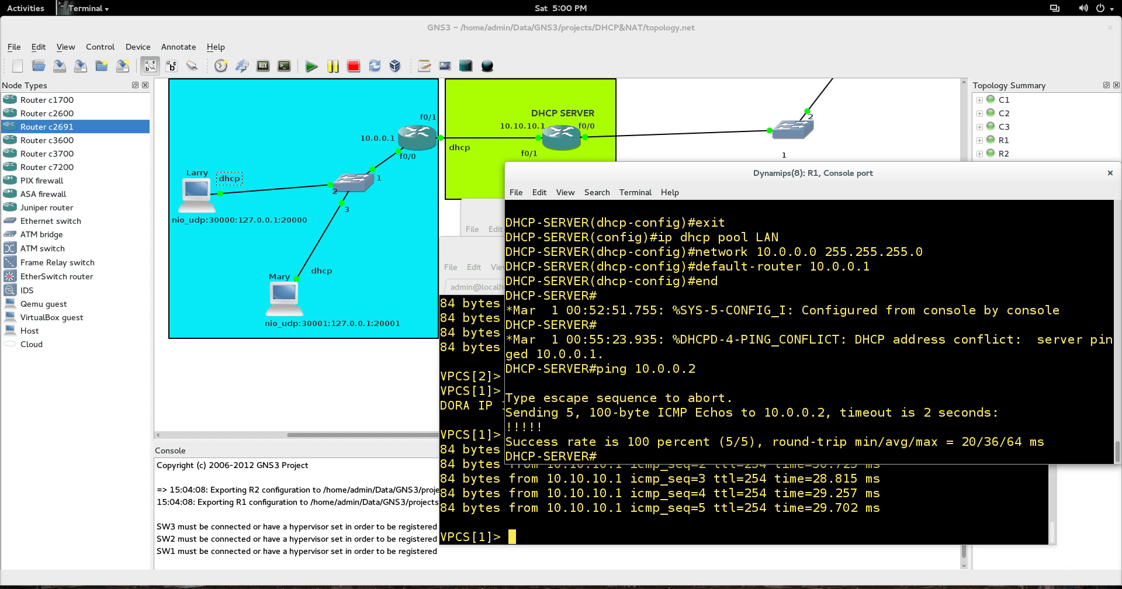
{"action": "type", "text": "show ip dhcp binding"}
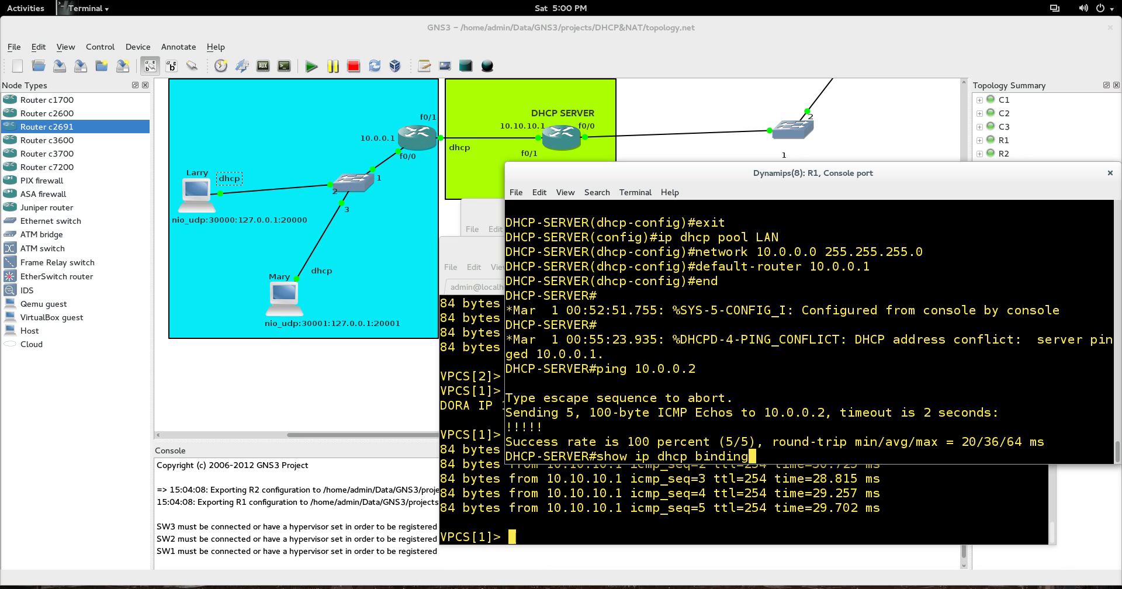
Run 'show ip dhcp binding' on R1 and highlight leases 10.0.0.2, 10.0.0.3 and 10.10.10.2
{"action": "key", "text": "Return"}
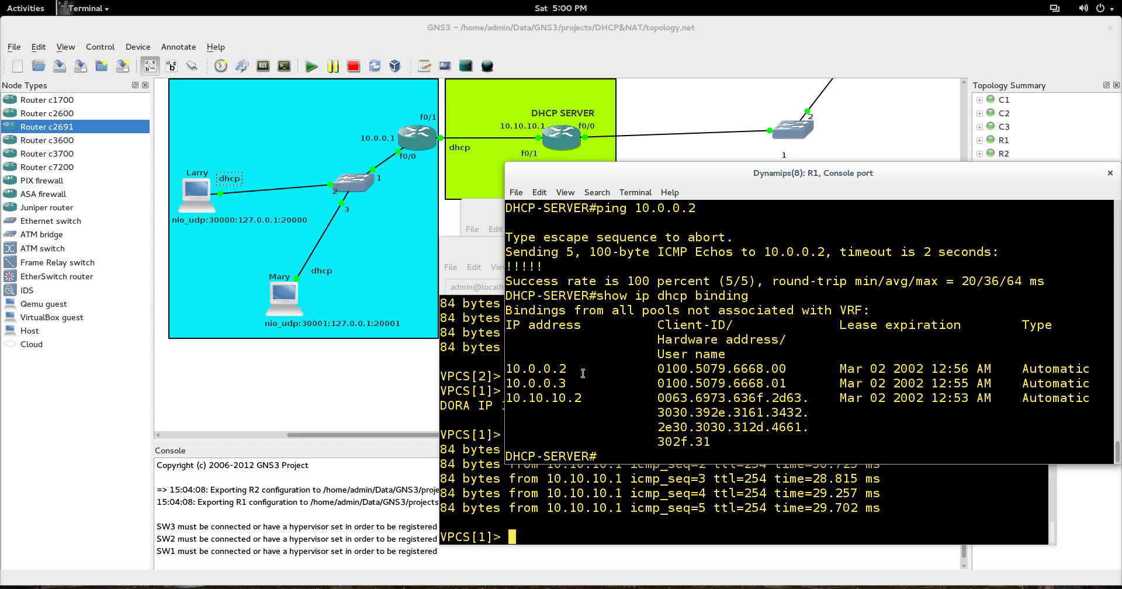
{"action": "left_click_drag", "start_coordinate": [578, 381], "coordinate": [506, 372]}
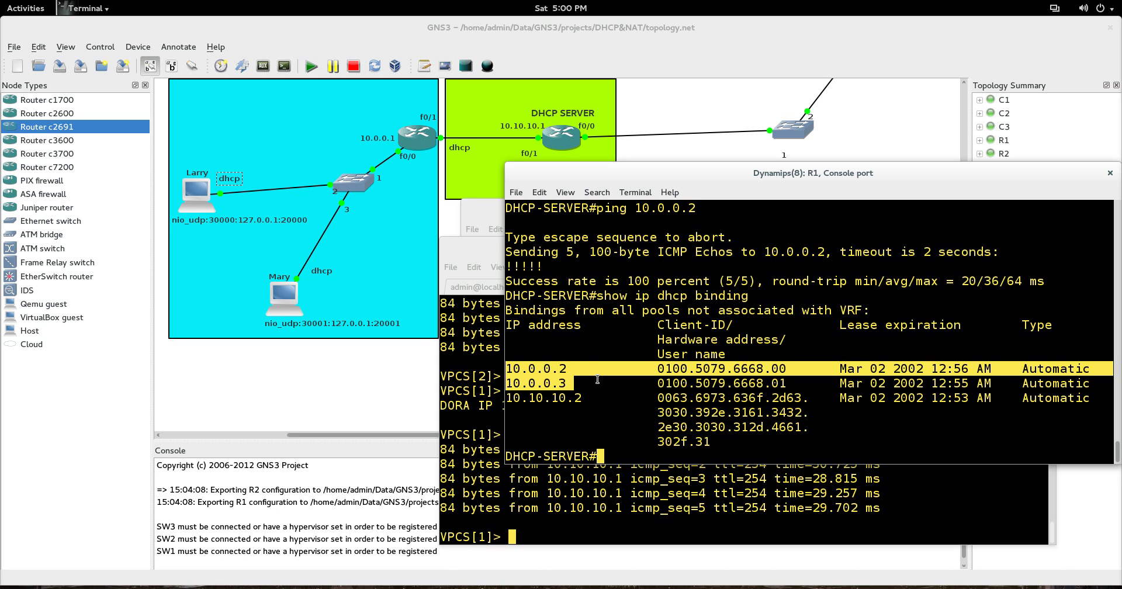
{"action": "left_click_drag", "start_coordinate": [587, 399], "coordinate": [517, 403]}
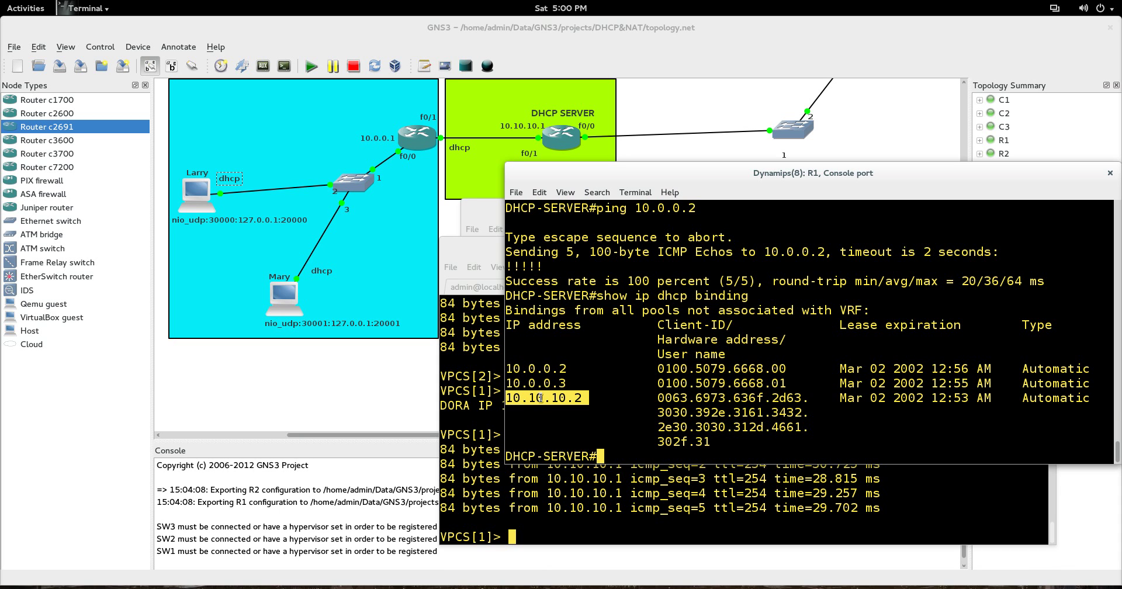